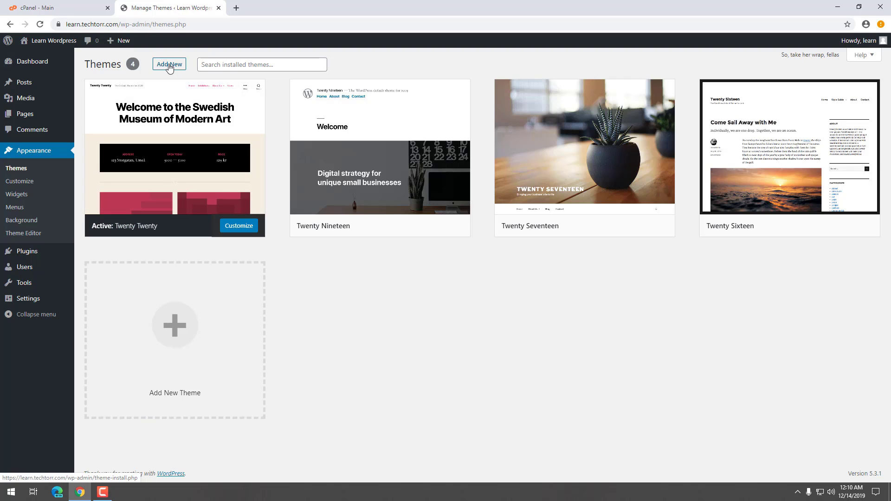
Open the catalogue for adding a new theme and browse through the popular themes
click(169, 65)
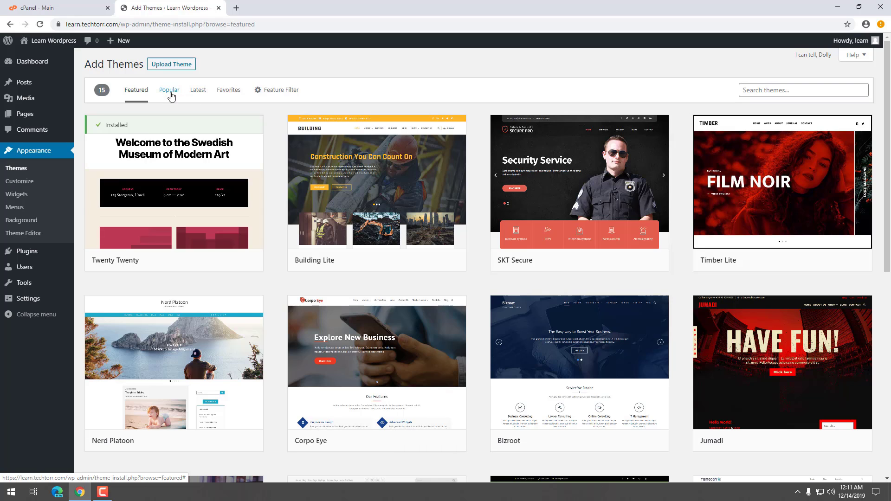
click(168, 93)
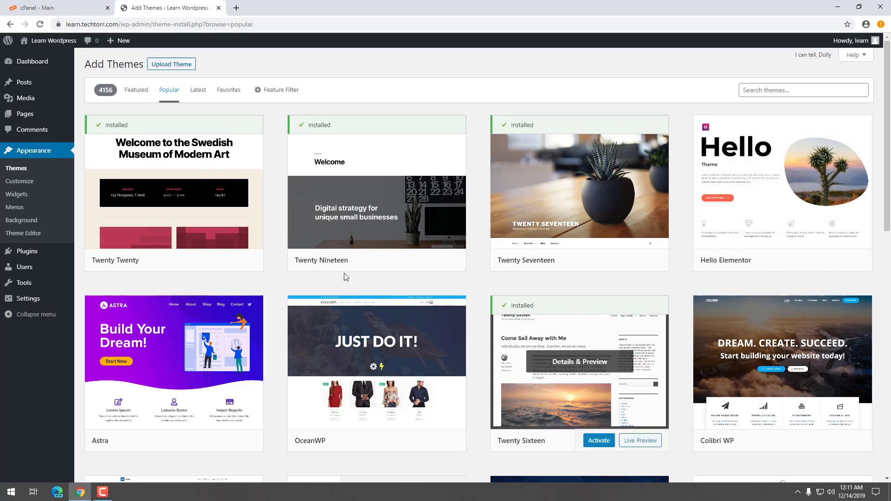
scroll(281, 273, down, 2)
scroll(280, 271, down, 12)
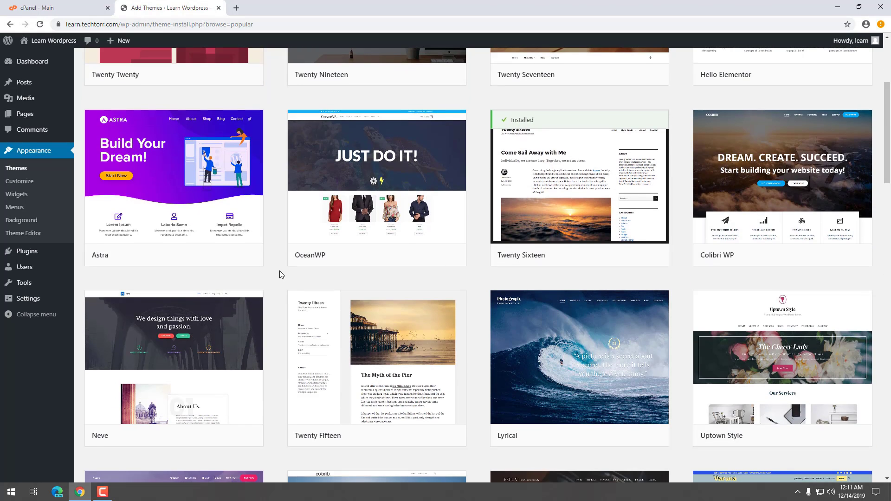
scroll(271, 278, down, 18)
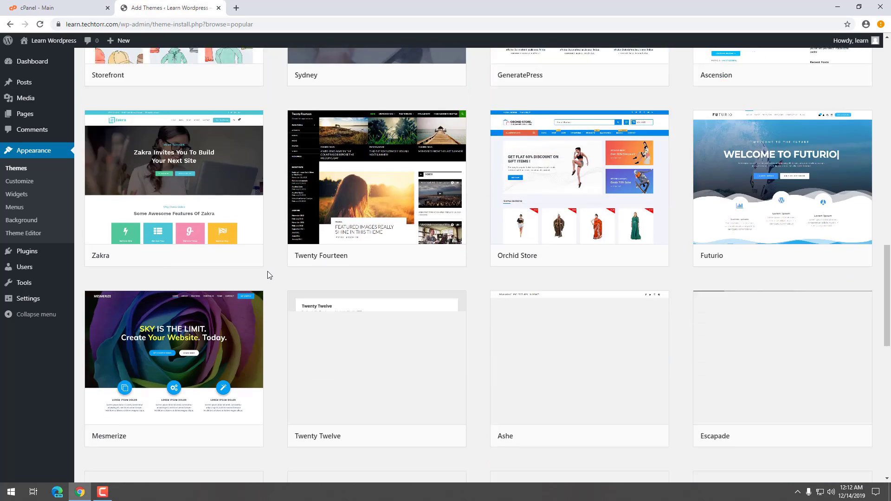
scroll(273, 270, up, 7)
scroll(272, 270, up, 20)
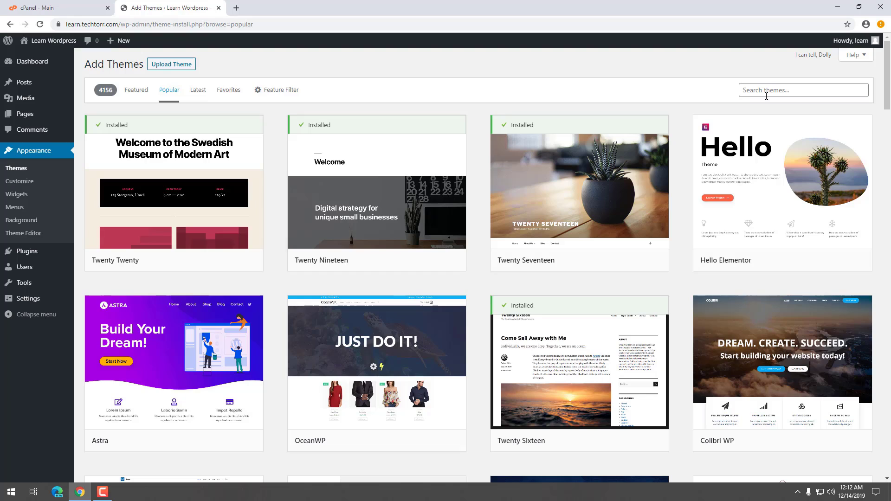
click(769, 92)
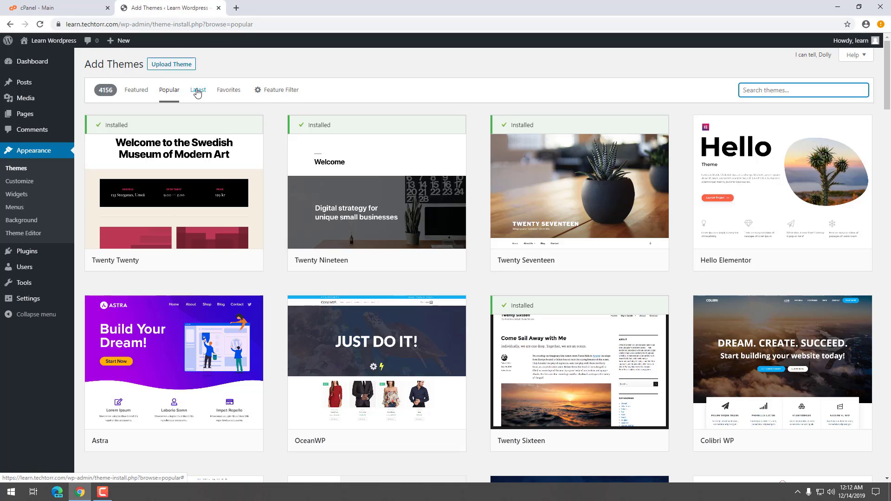
Switch the theme catalogue to the latest themes and look through them
click(197, 92)
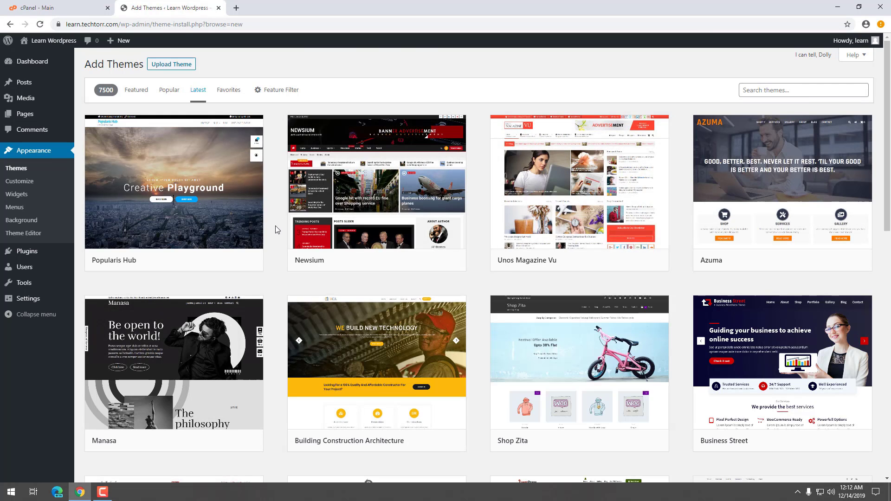
scroll(282, 227, down, 4)
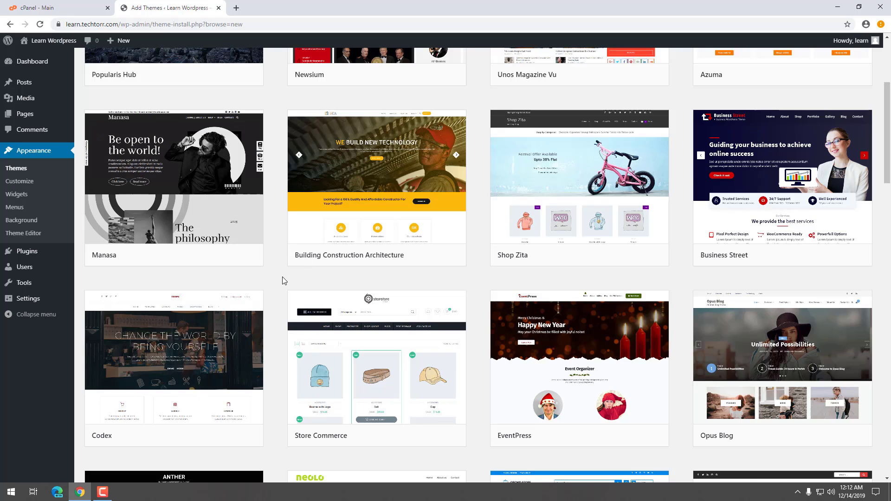
scroll(279, 270, up, 3)
scroll(276, 263, up, 1)
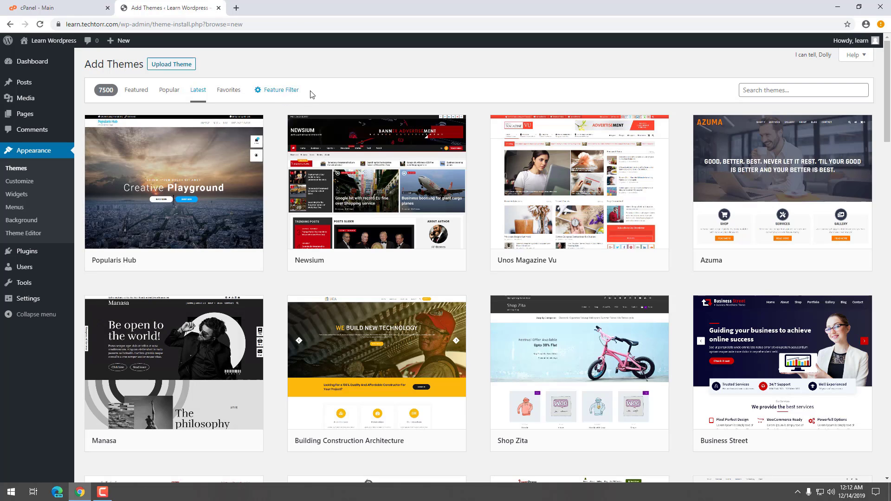
Filter the themes by Education, Theme Options, Full Width Template, Footer Widgets and Grid Layout, and apply the filters
click(274, 90)
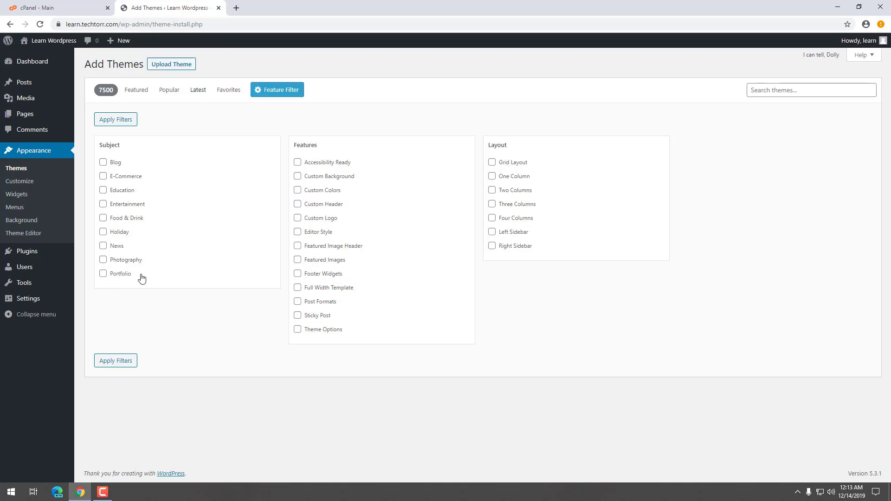
click(103, 191)
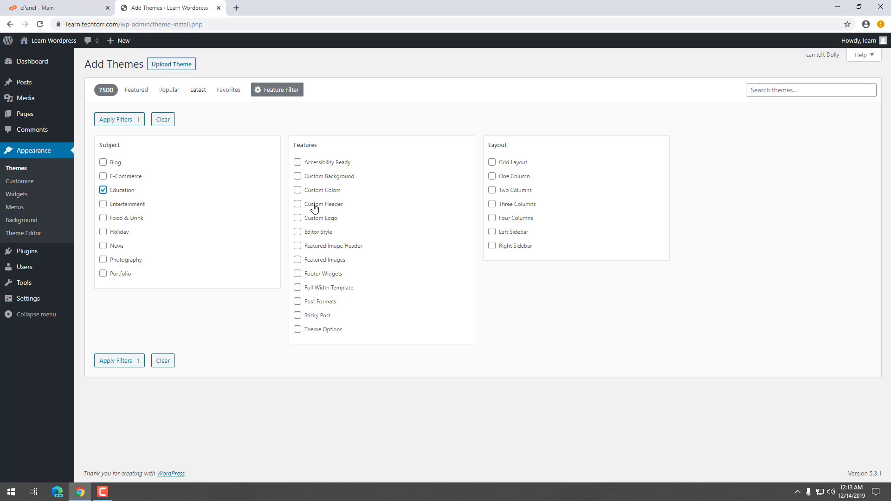
click(297, 330)
click(298, 290)
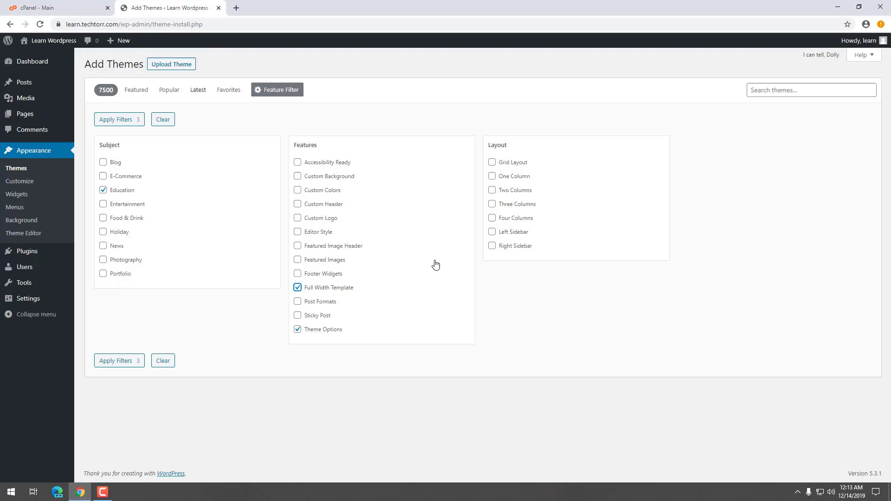
click(298, 274)
click(493, 162)
click(122, 121)
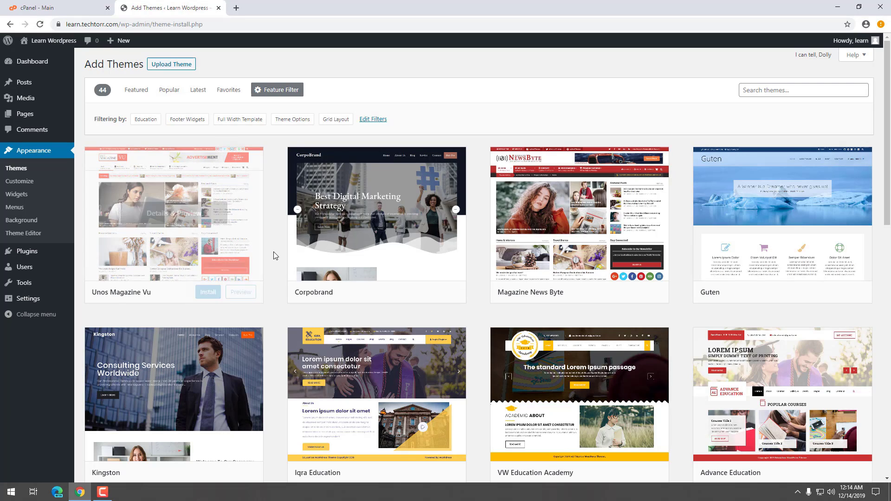
Look through the filtered themes for a suitable education theme
scroll(277, 255, down, 5)
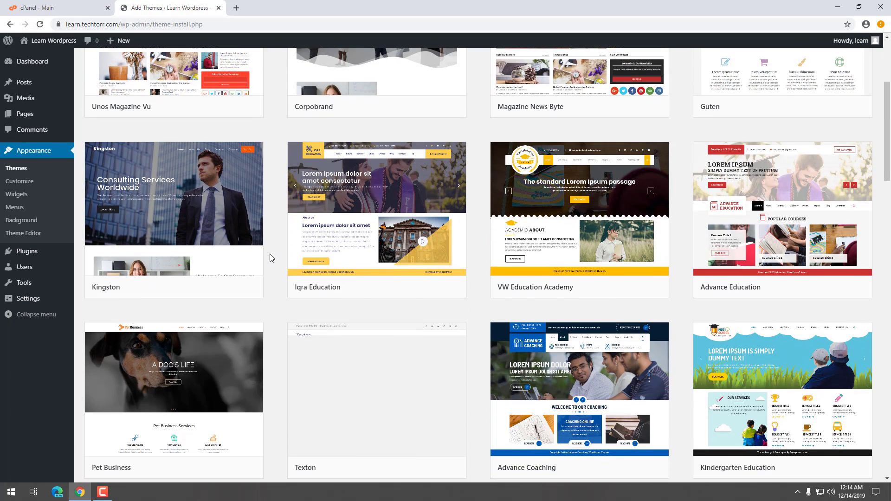
scroll(271, 258, down, 3)
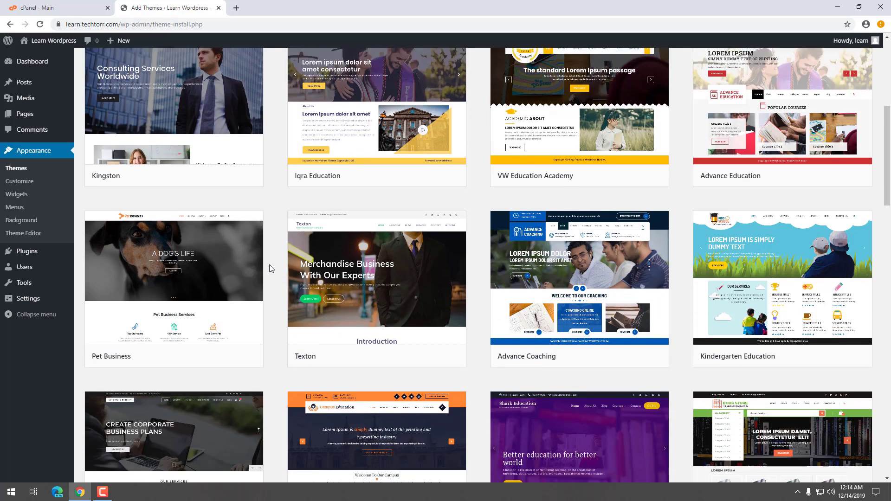
scroll(271, 269, up, 7)
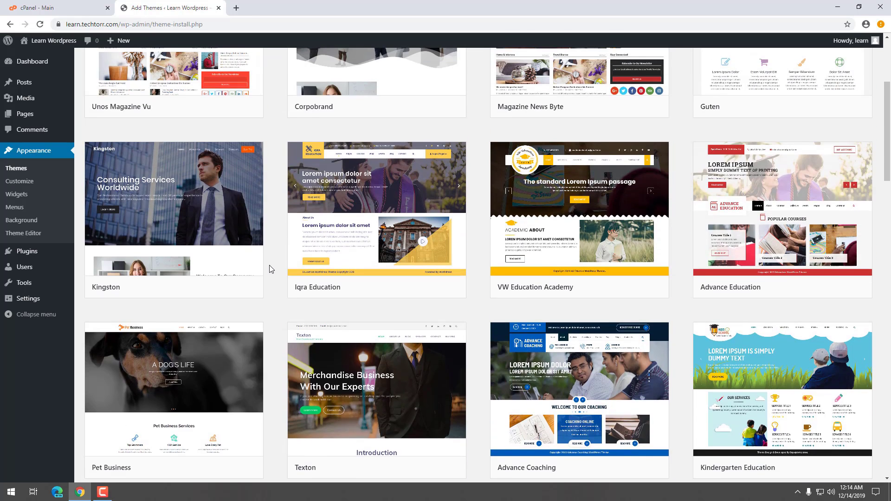
scroll(271, 269, up, 1)
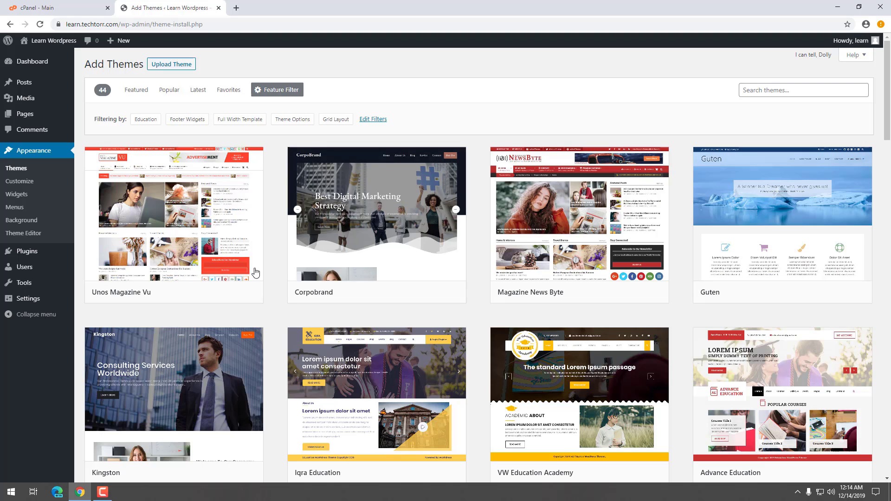
mouse_move(228, 270)
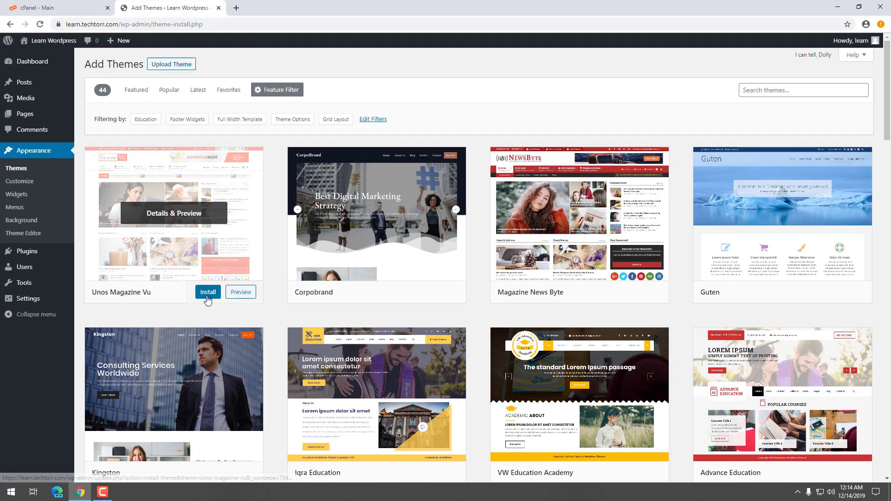
scroll(277, 314, down, 1)
scroll(276, 311, down, 1)
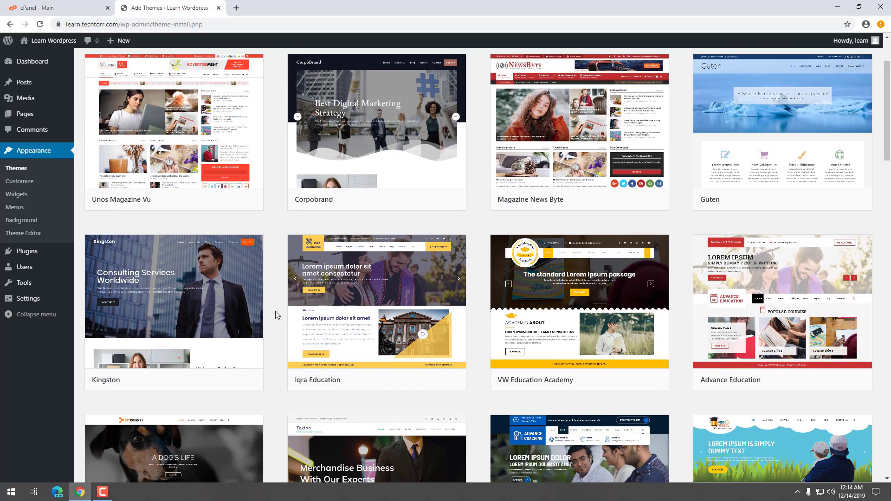
mouse_move(371, 282)
scroll(372, 282, down, 1)
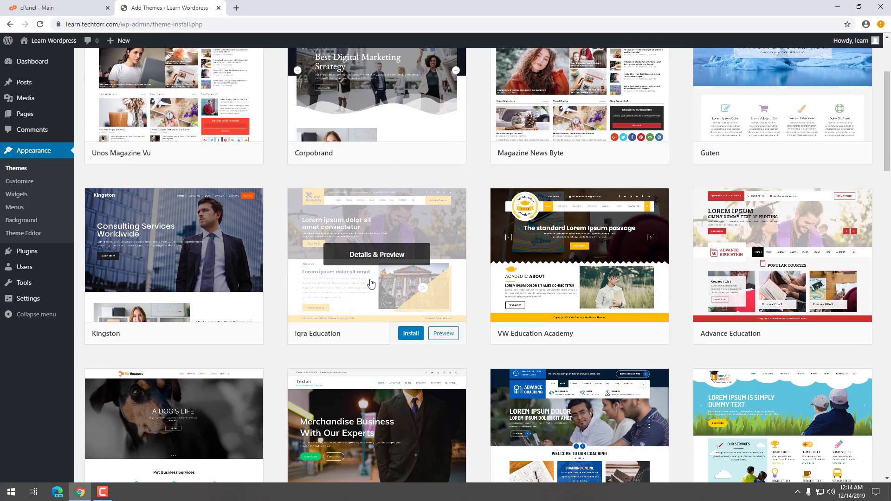
Preview the VW Education Academy theme, examine its sample page and description, and close the preview
mouse_move(580, 246)
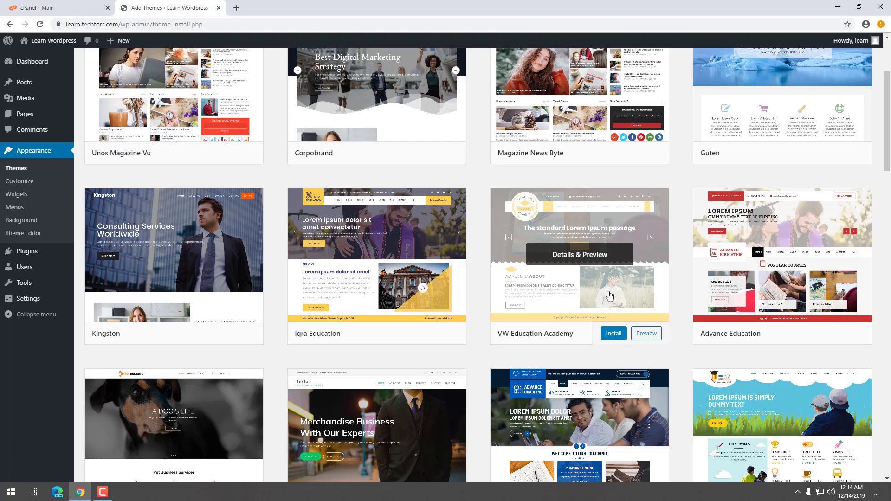
click(614, 334)
click(647, 334)
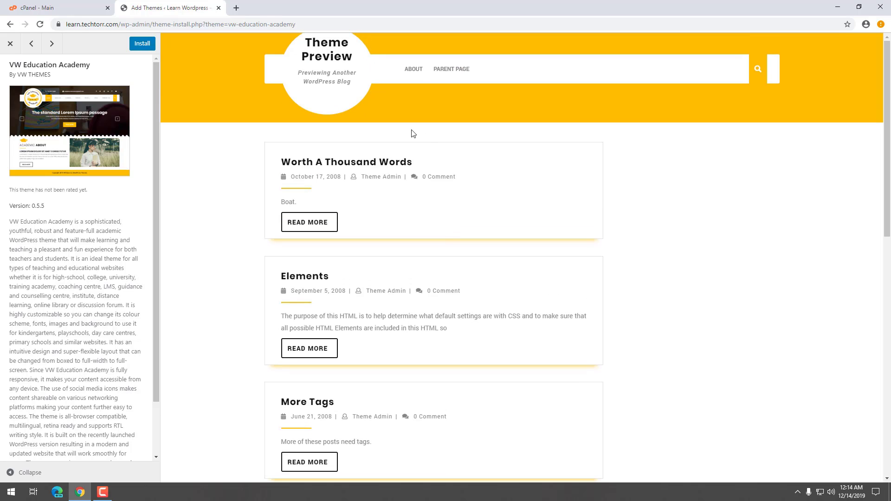
scroll(389, 135, down, 10)
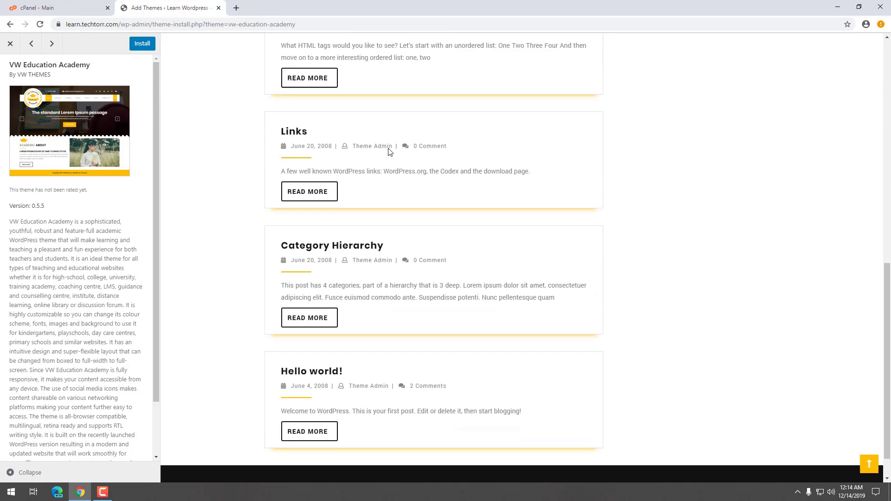
scroll(389, 153, down, 1)
scroll(408, 200, up, 10)
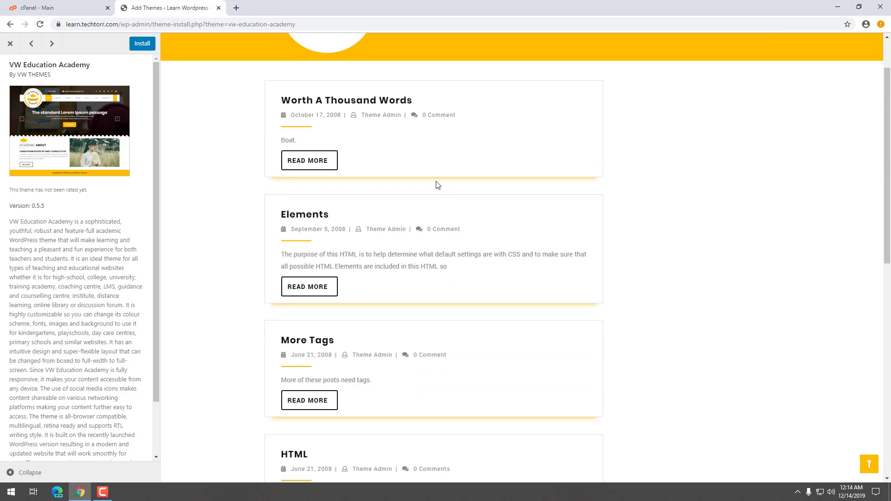
scroll(408, 139, up, 2)
scroll(130, 193, down, 2)
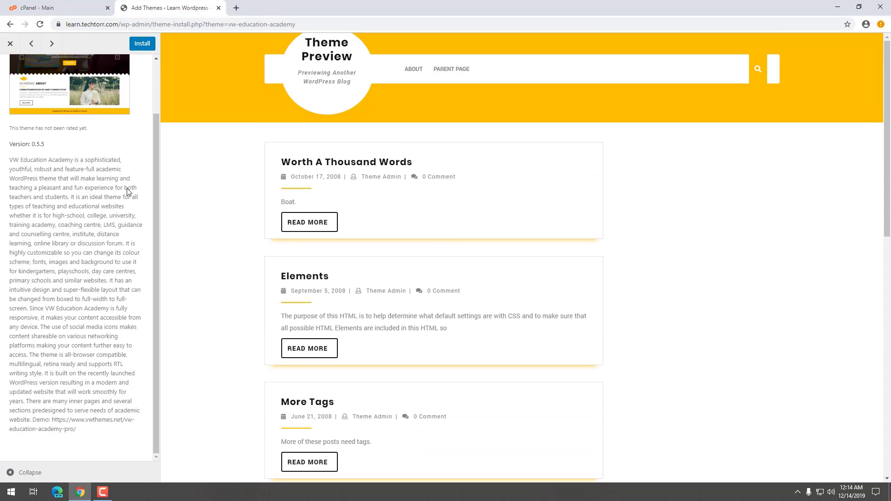
scroll(130, 192, up, 2)
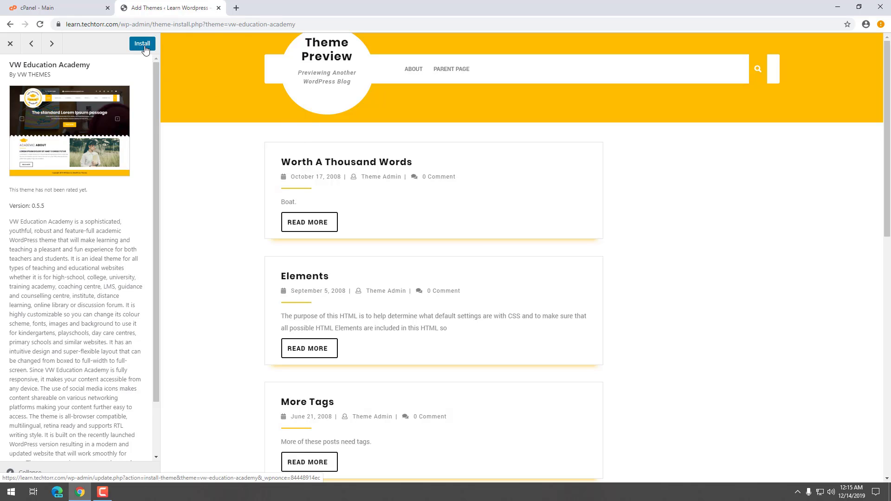
click(7, 46)
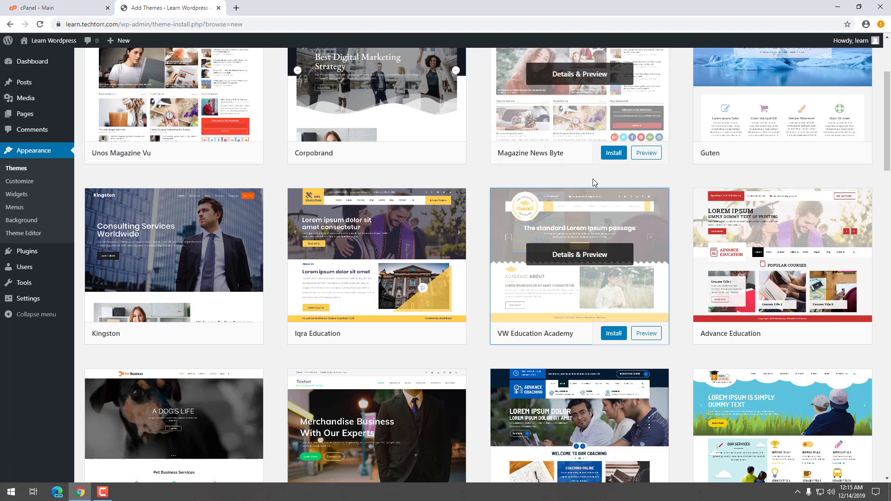
Install the VW Education Academy theme and check its live preview in a separate browser tab, closing that tab when done
click(614, 334)
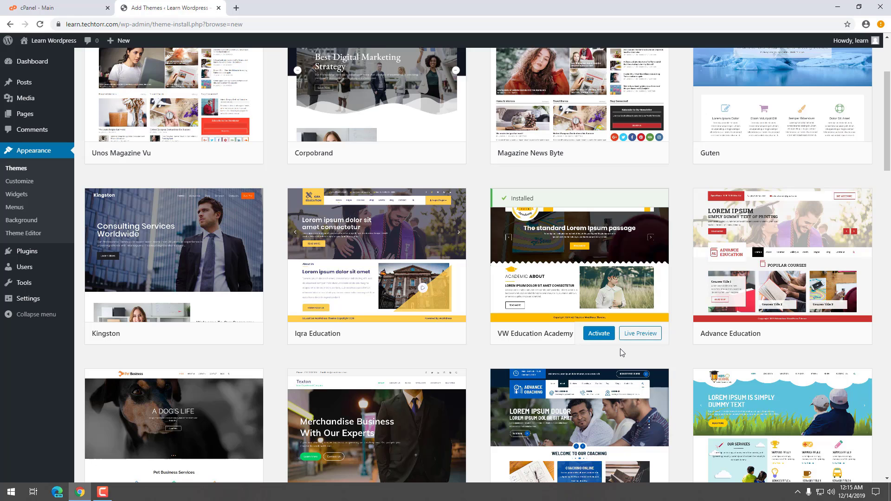
middle_click(641, 335)
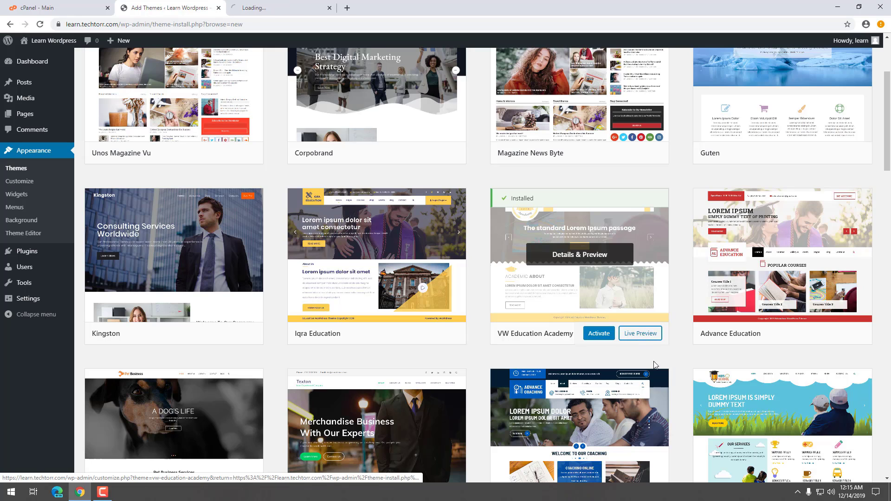
click(287, 4)
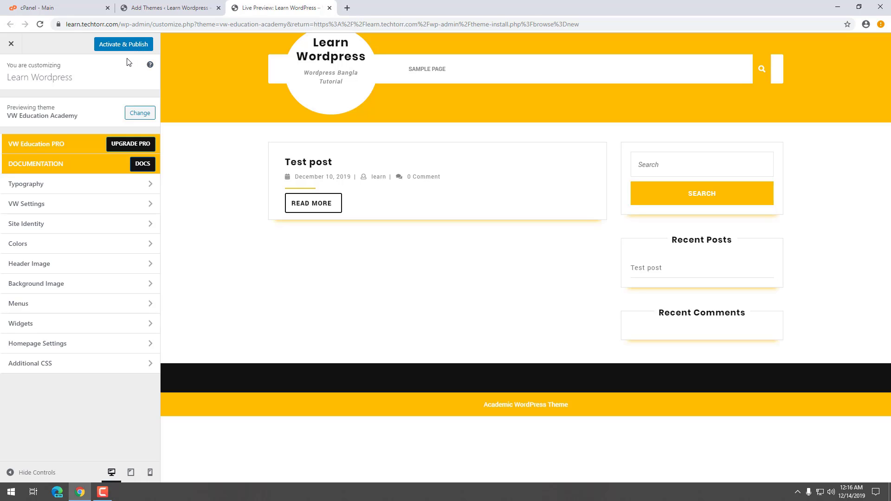
click(329, 8)
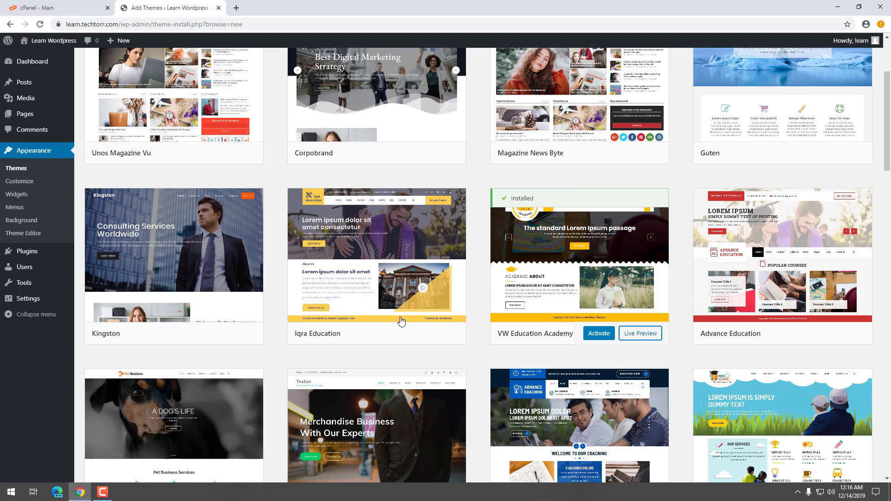
Return to the installed themes and find VW Education Academy among them
click(17, 174)
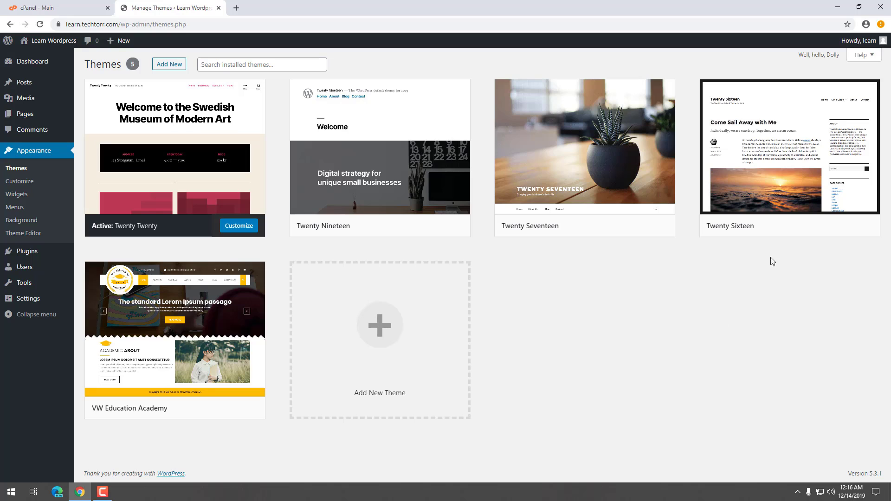
mouse_move(212, 382)
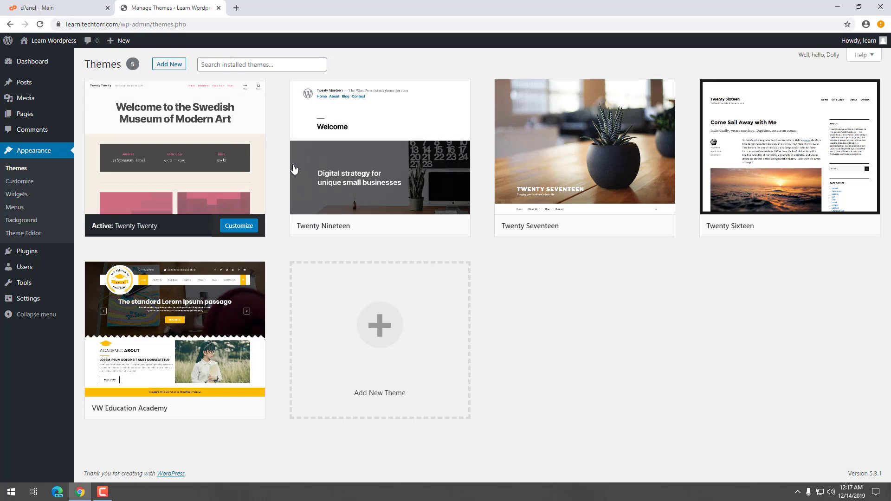
mouse_move(397, 153)
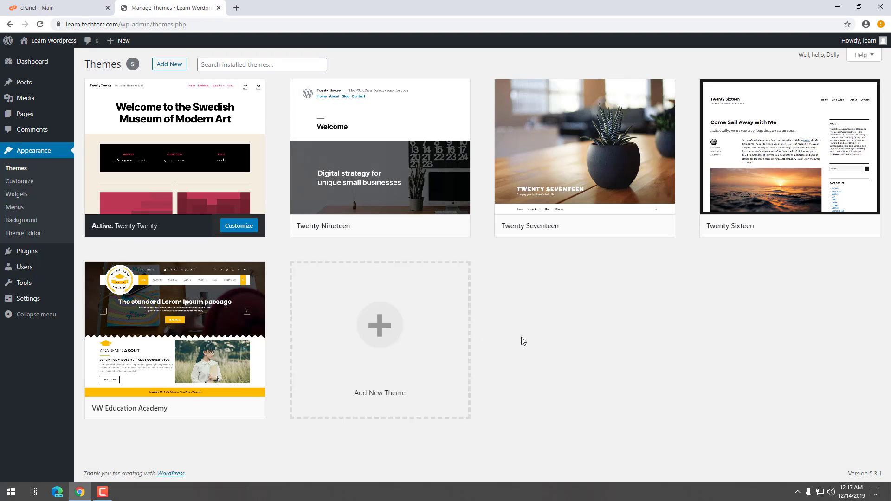
mouse_move(163, 354)
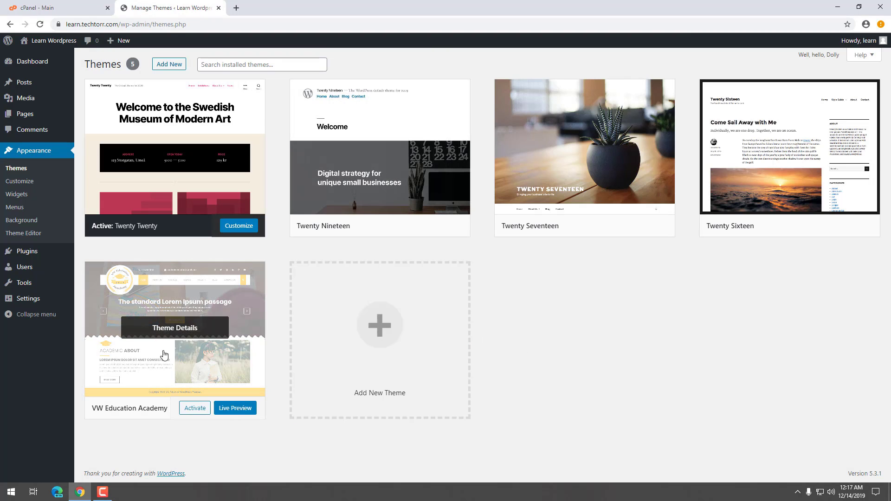
Activate the VW Education Academy theme and view the live site in a separate browser tab
click(195, 409)
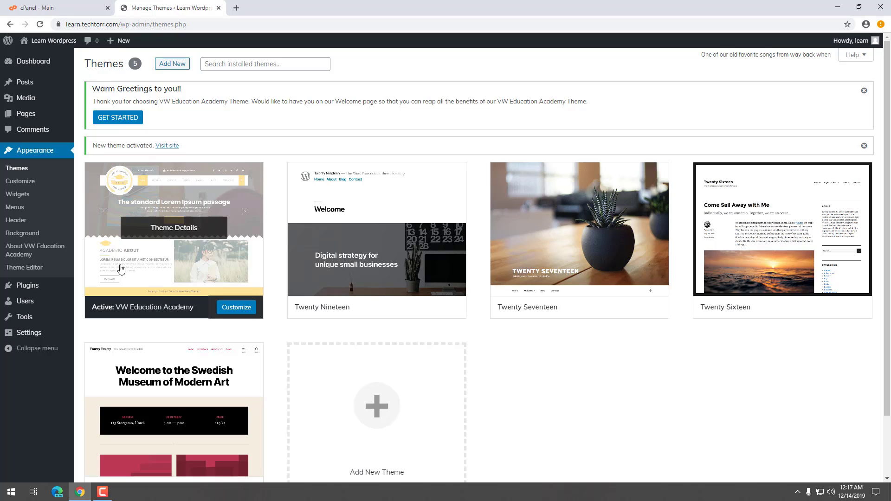
mouse_move(39, 45)
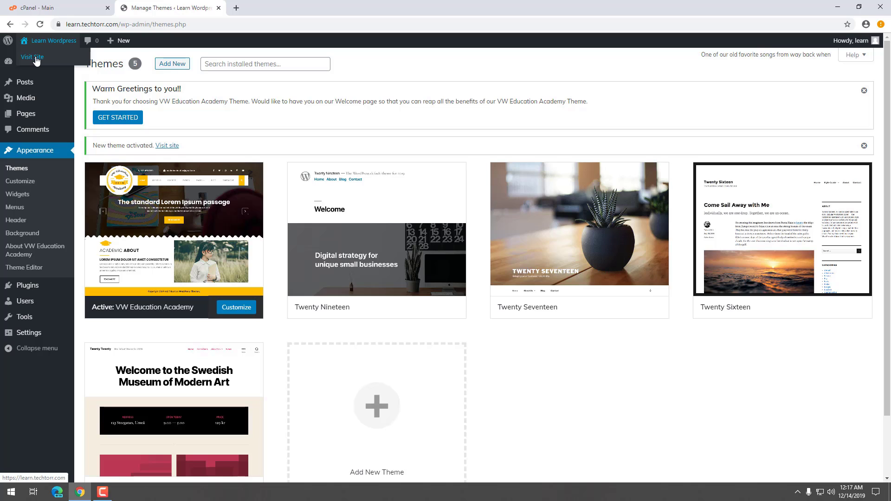
right_click(36, 59)
click(60, 65)
click(278, 8)
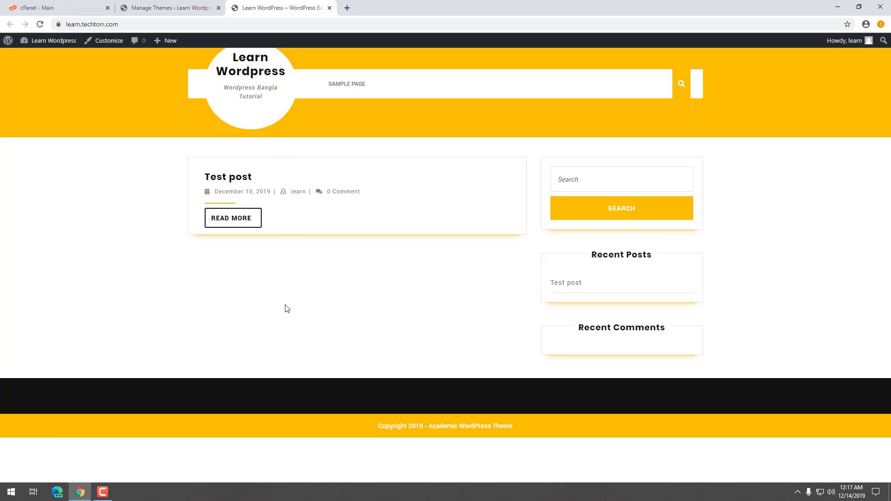
Dismiss the VW Education Academy welcome notice on the themes page and open the form for uploading a new theme
click(172, 8)
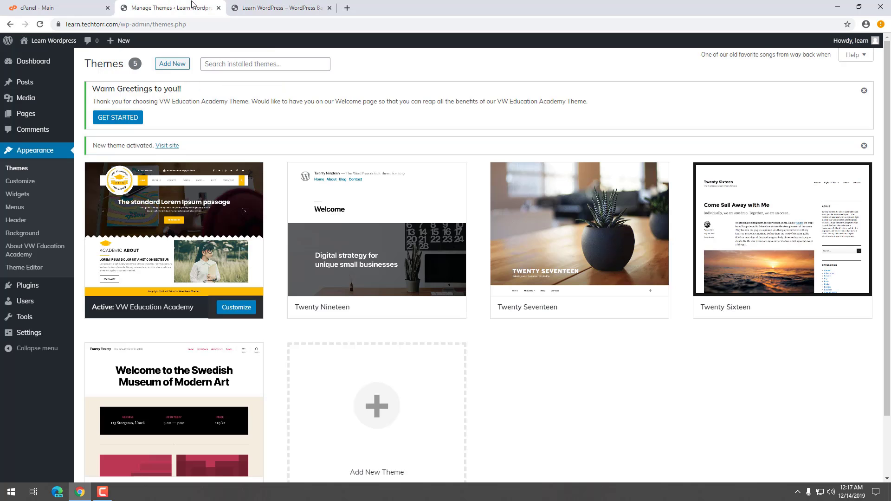
click(865, 92)
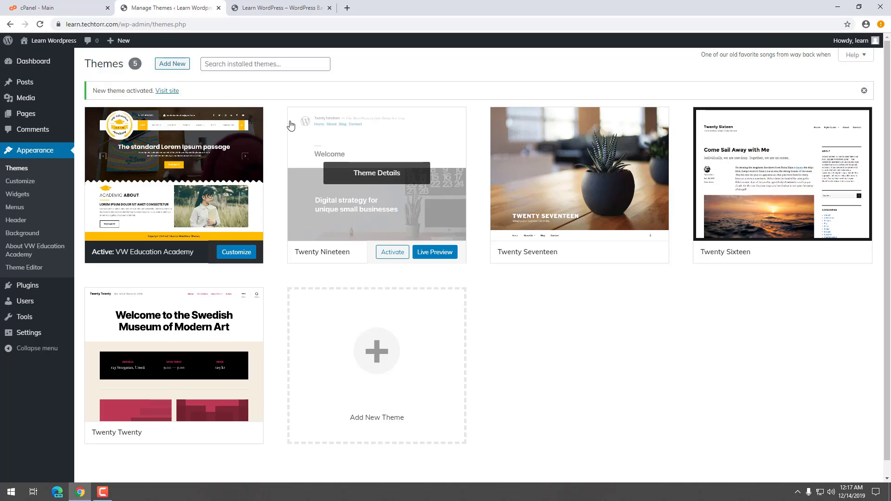
click(172, 65)
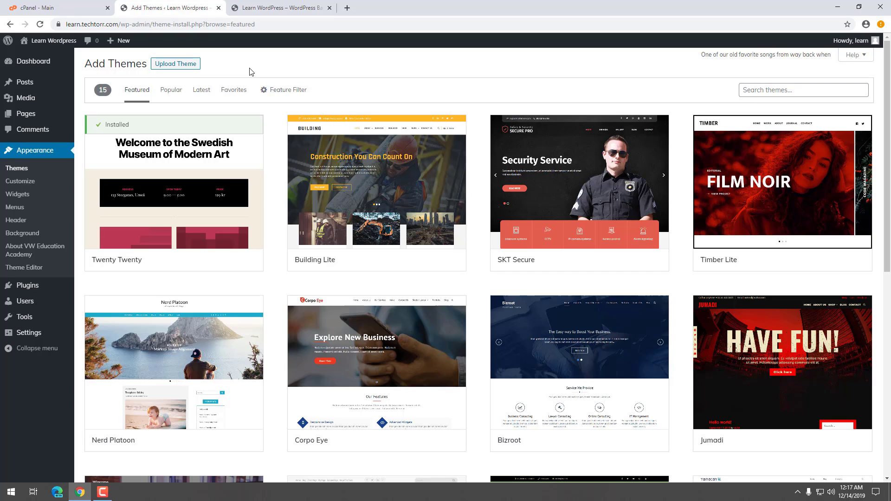
click(173, 69)
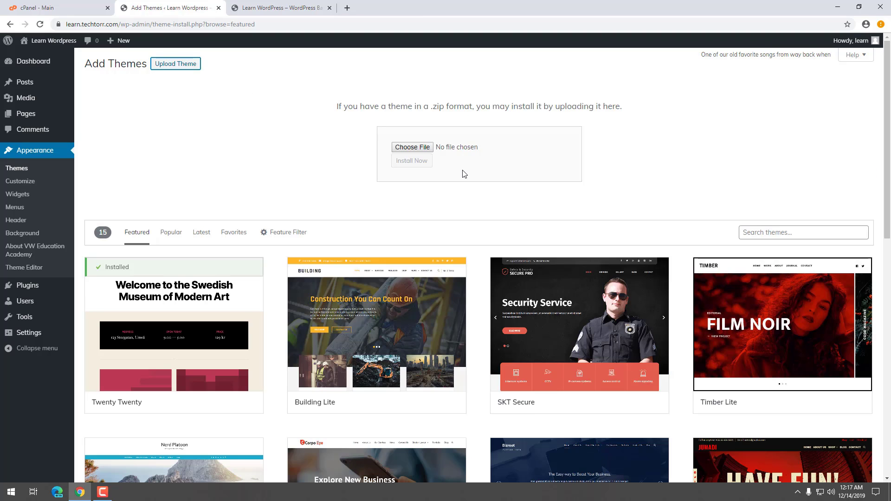
Choose the Avada-Theme archive from the themeforest-avada folder inside Downloads > Wordpress as the theme file
click(412, 151)
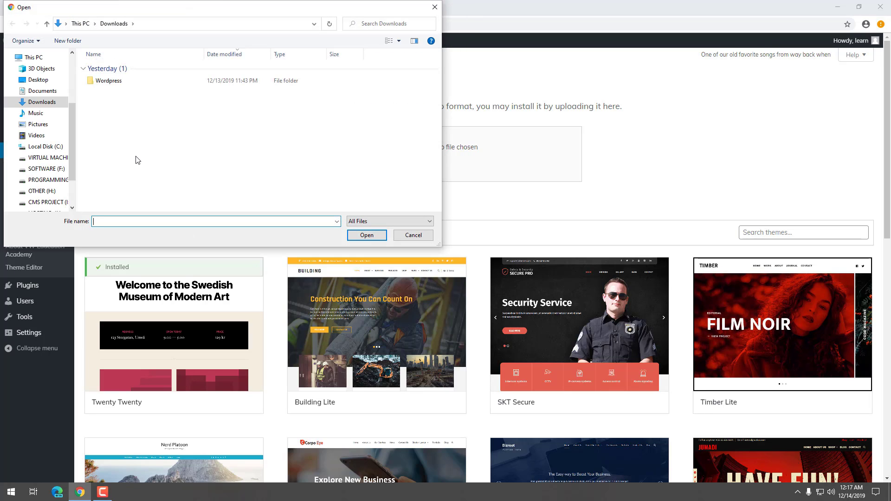
double_click(119, 83)
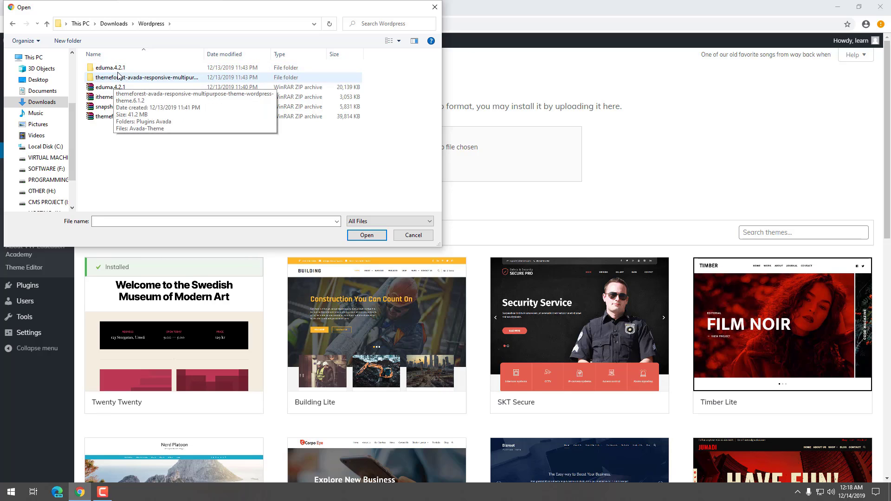
double_click(134, 77)
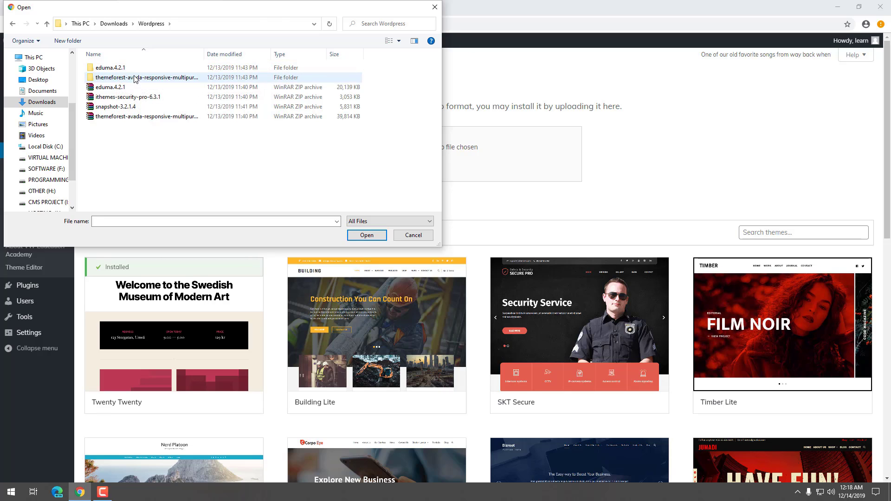
click(120, 78)
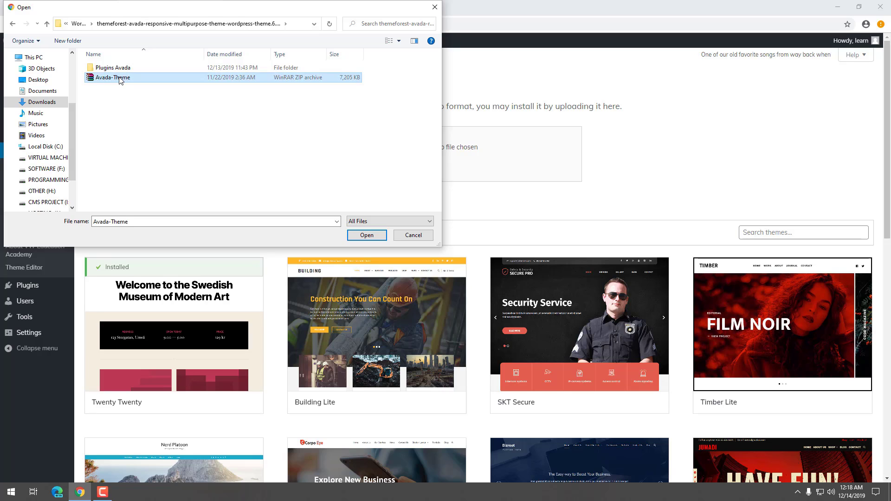
Check the file properties of the Avada-Theme archive, then upload and install it as a theme
right_click(120, 79)
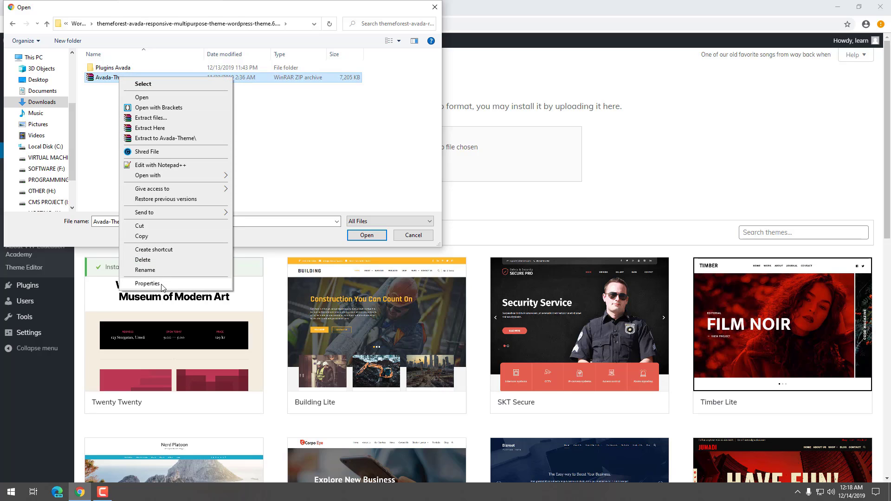
click(148, 283)
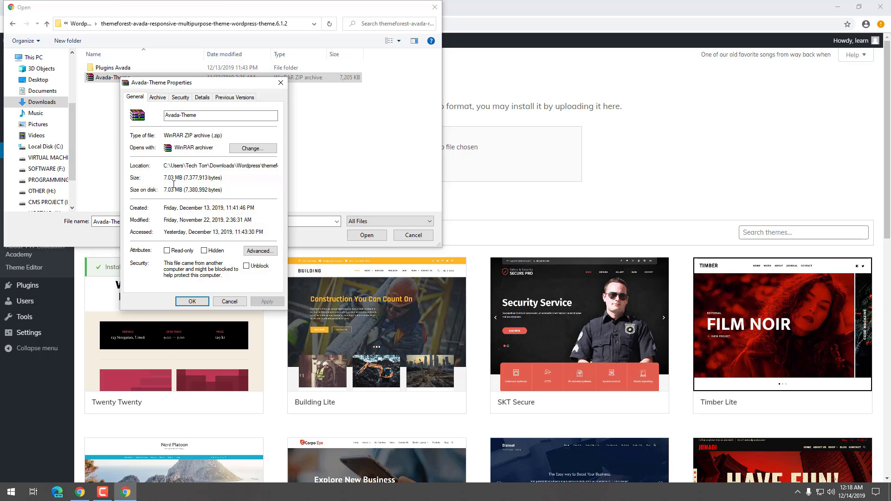
click(281, 83)
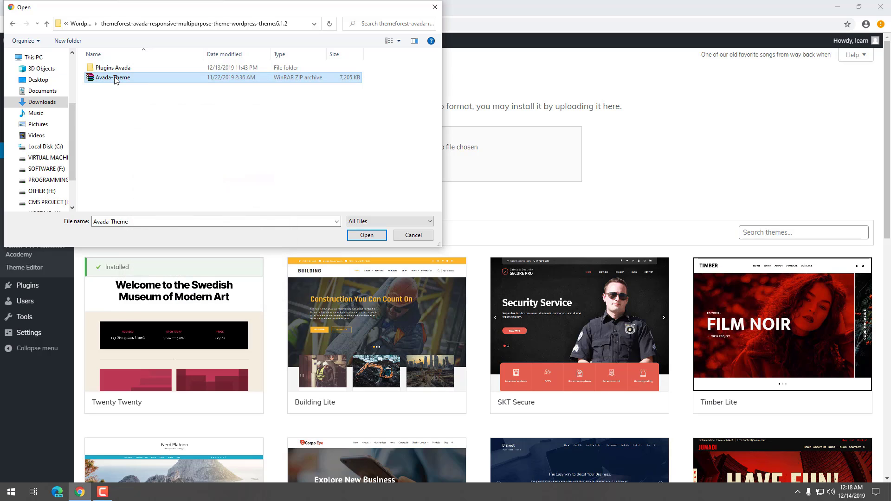
click(367, 235)
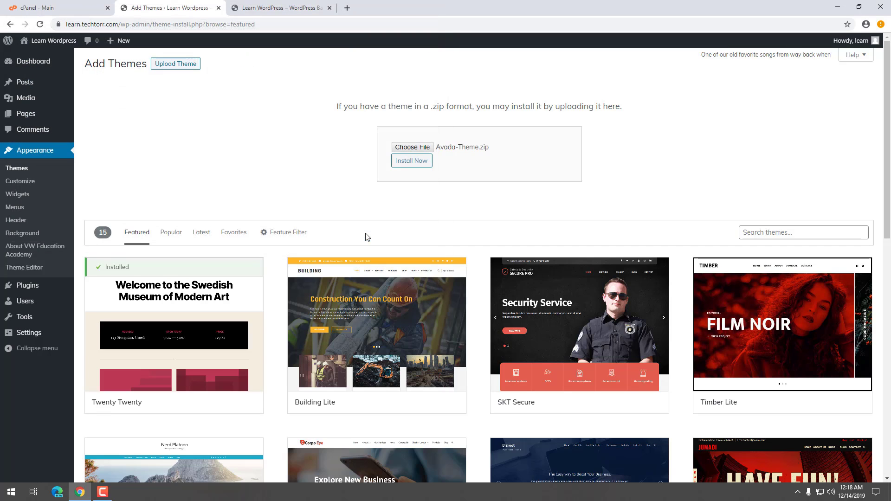
click(412, 161)
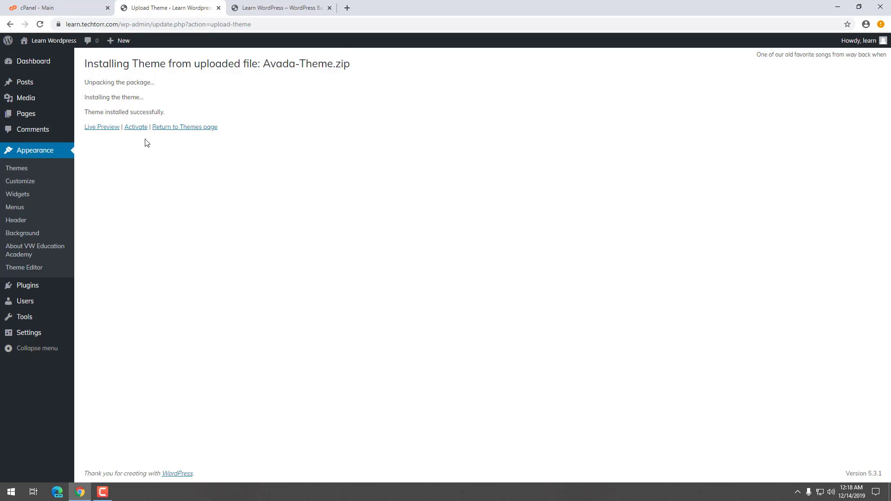
Close the live site tab, examine the Avada theme's live preview in a new tab, and return to the installation page
click(323, 8)
click(330, 8)
click(100, 131)
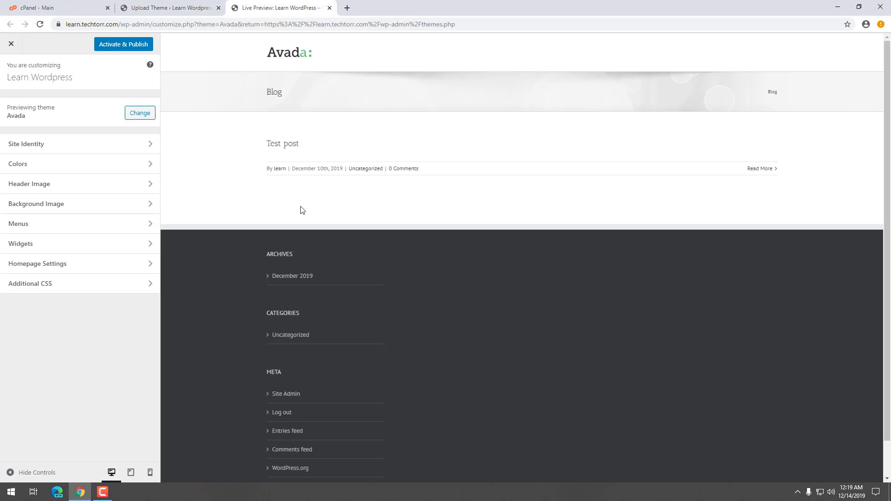
click(172, 8)
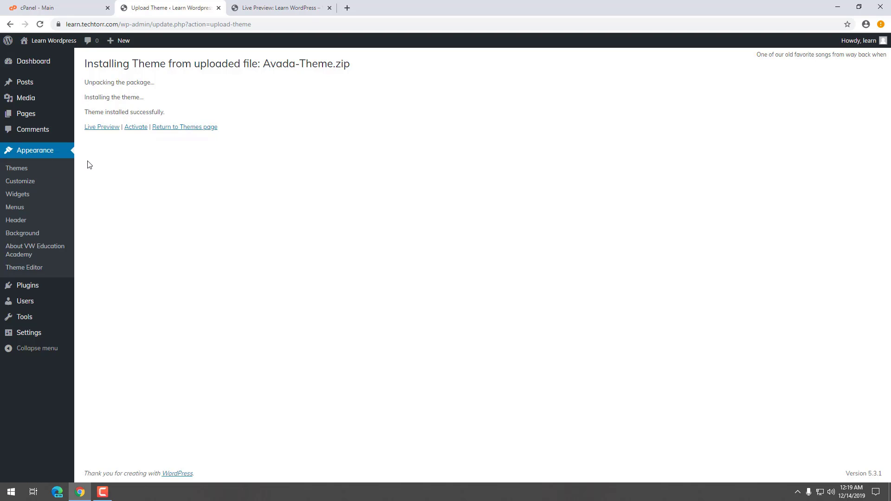
Activate the Avada theme and close its live preview tab
click(138, 131)
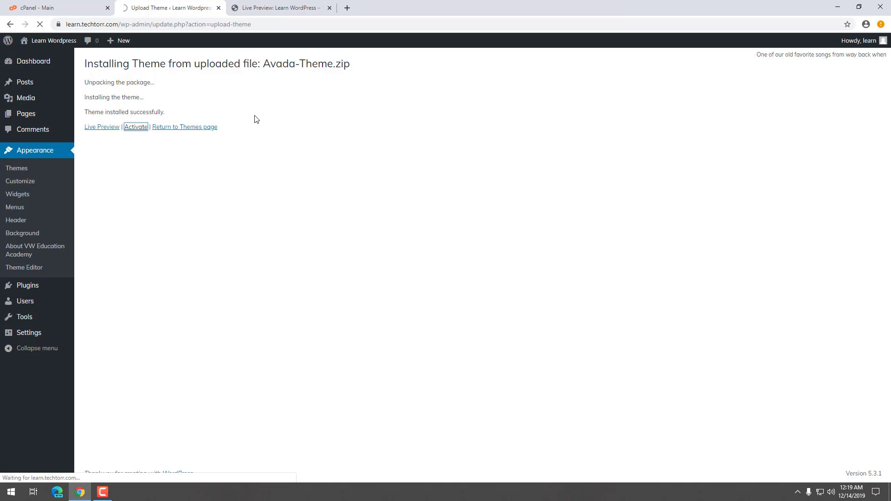
click(278, 9)
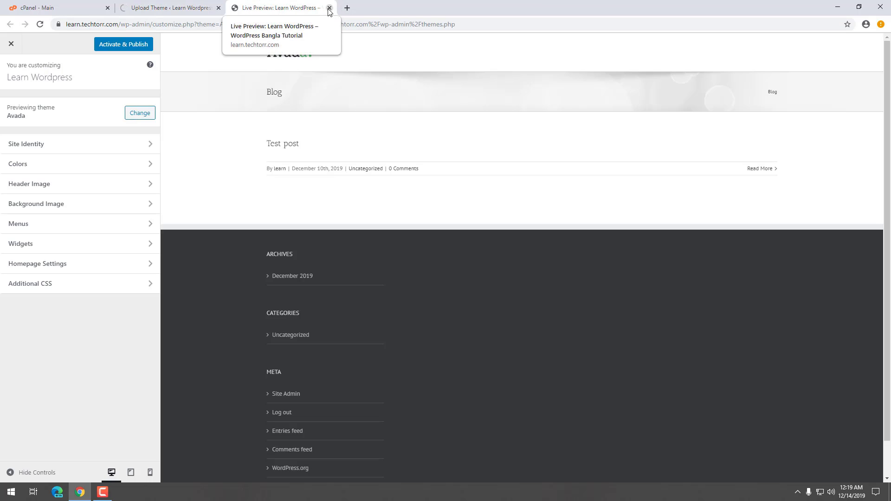
click(329, 8)
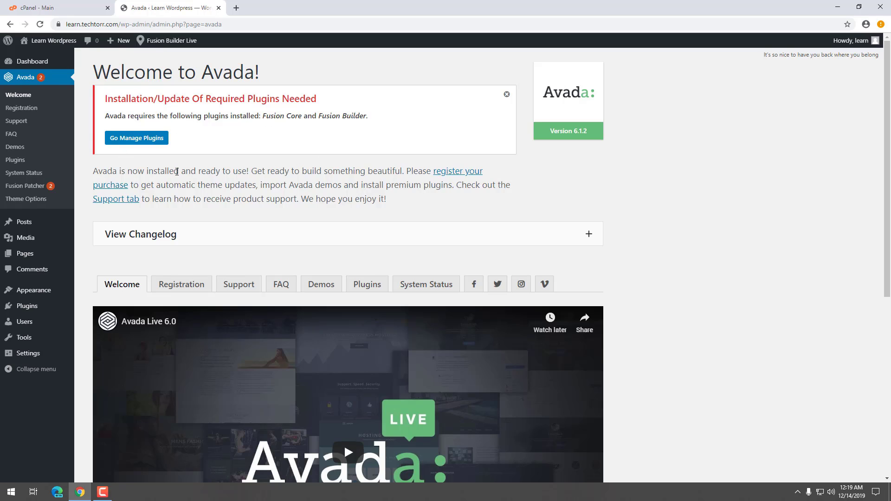
Read Avada's required-plugins notice and look through its plugin management page for the required and optional plugins
drag(107, 98, 332, 102)
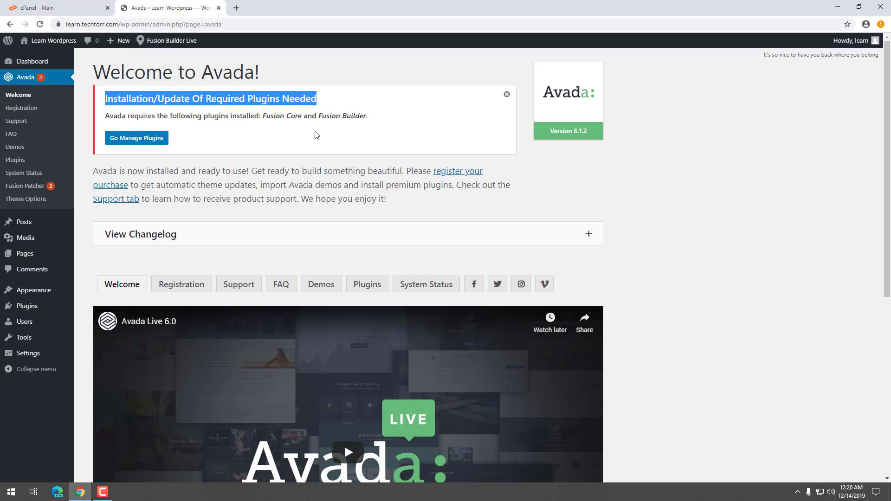
click(359, 155)
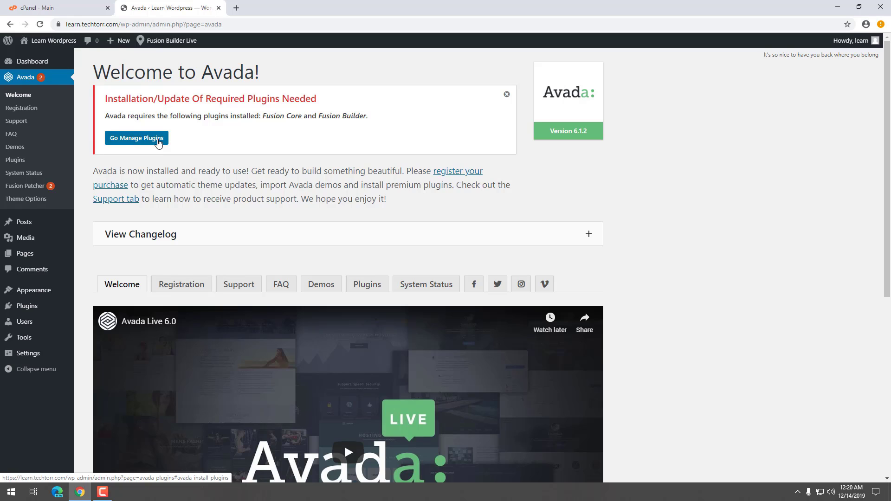
click(127, 147)
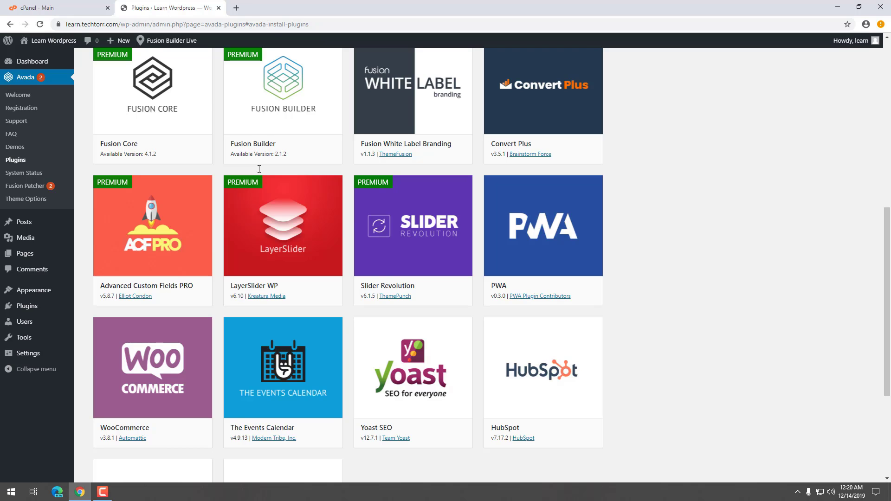
scroll(391, 219, up, 4)
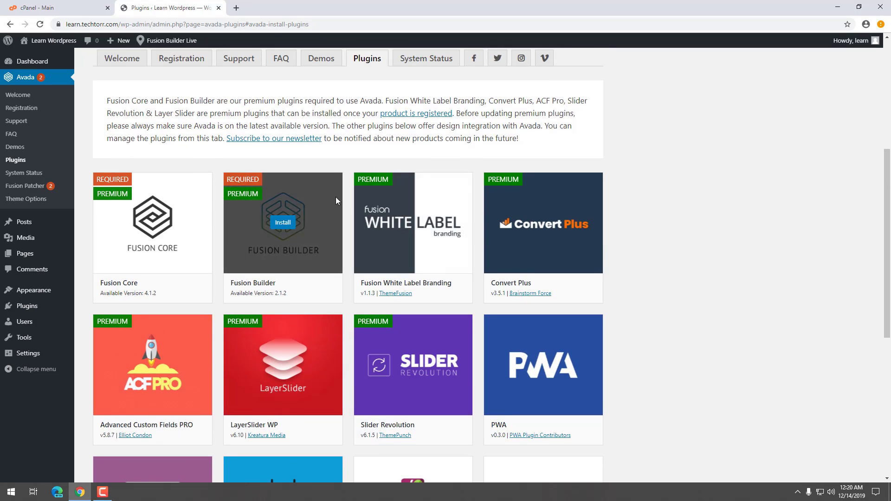
scroll(589, 215, up, 2)
scroll(603, 186, up, 1)
scroll(622, 156, down, 4)
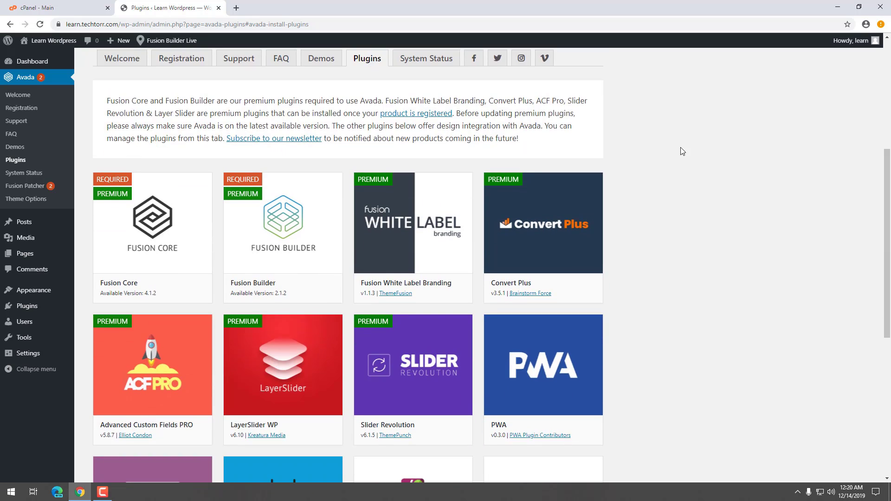
scroll(681, 160, down, 3)
scroll(681, 158, down, 3)
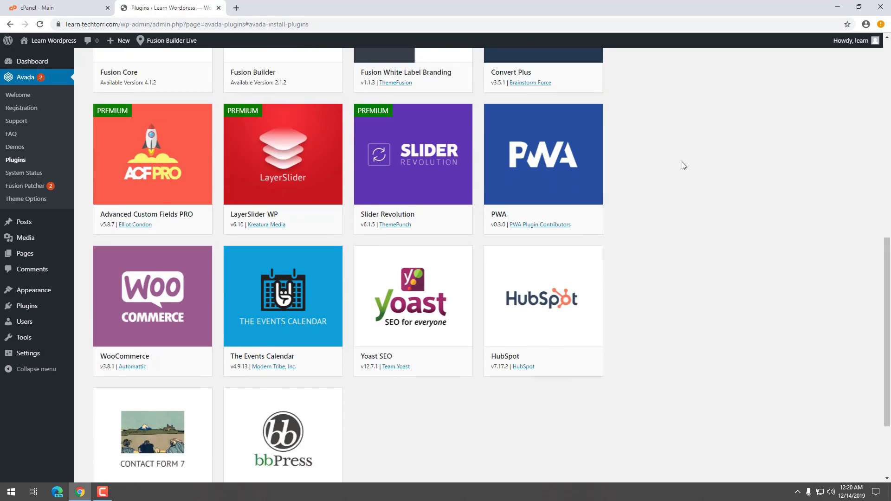
scroll(683, 165, up, 5)
Install the required Fusion Core plugin and return to the required plugins installer
mouse_move(113, 233)
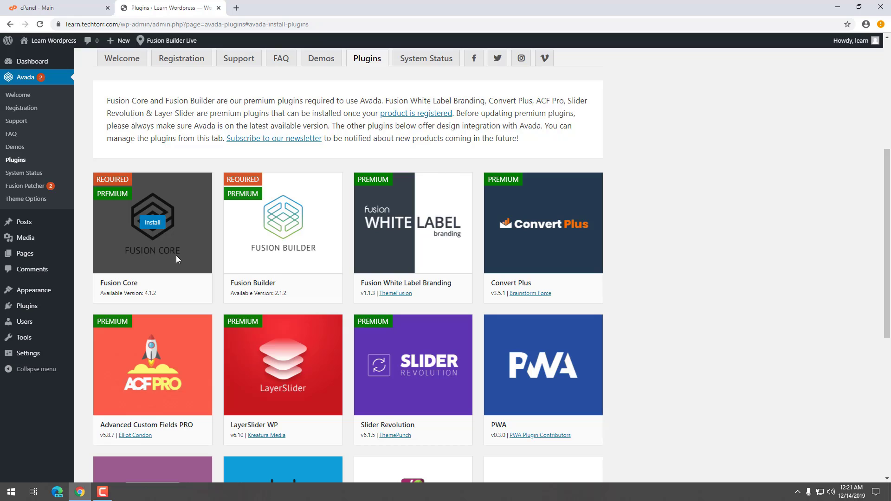
click(154, 223)
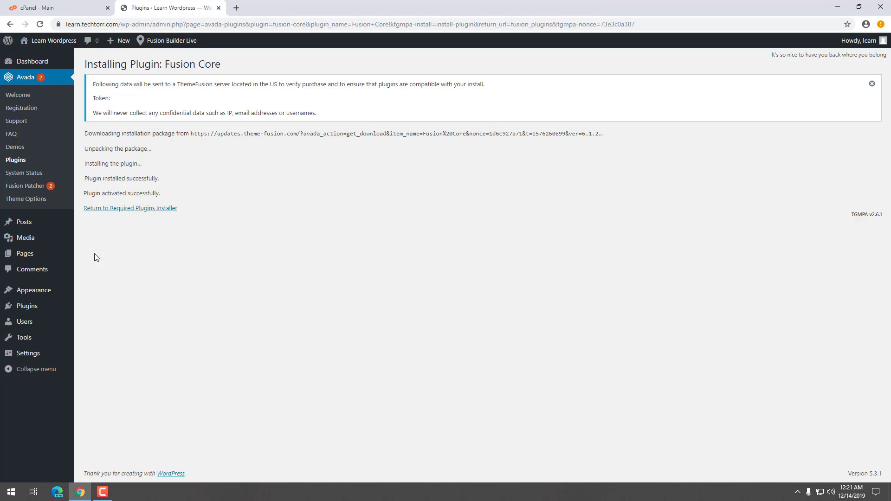
click(135, 212)
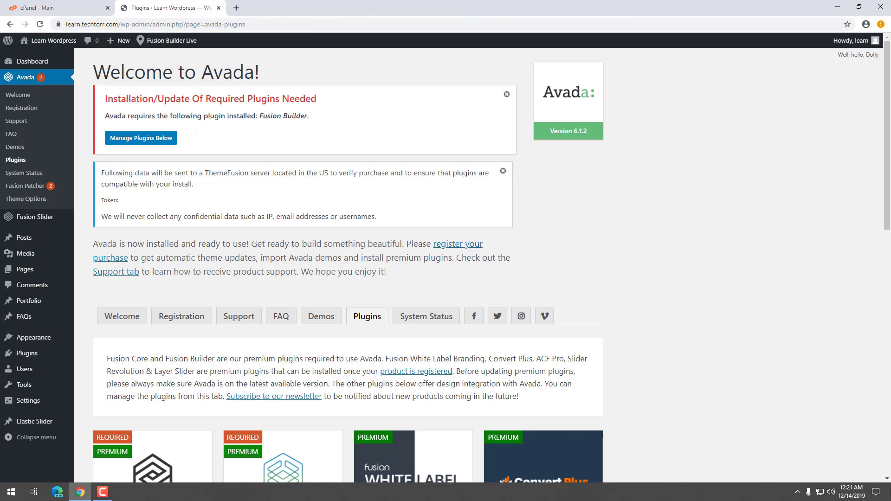
Examine the status of Fusion Core, Fusion Builder and the other plugins offered for Avada
click(138, 138)
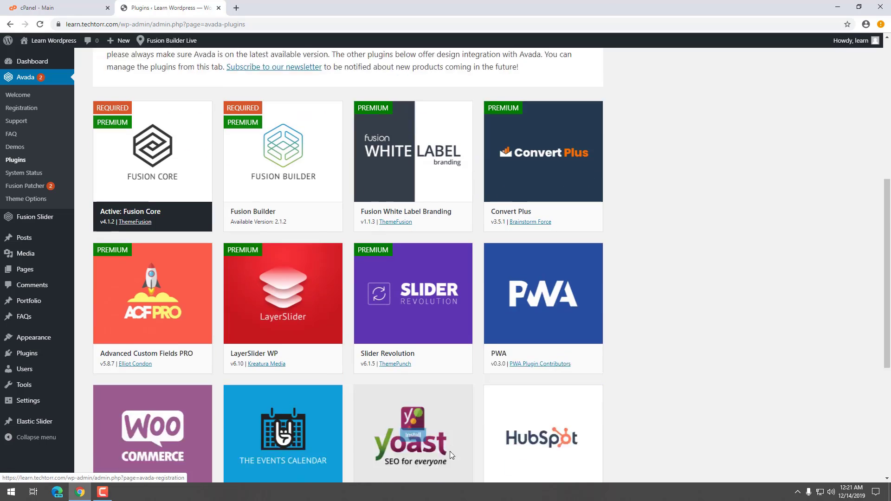
mouse_move(147, 285)
mouse_move(152, 175)
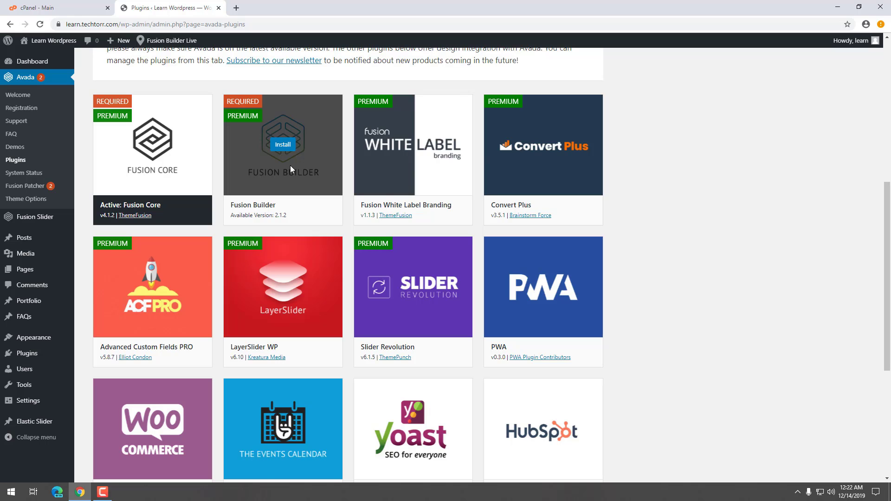
scroll(385, 197, down, 5)
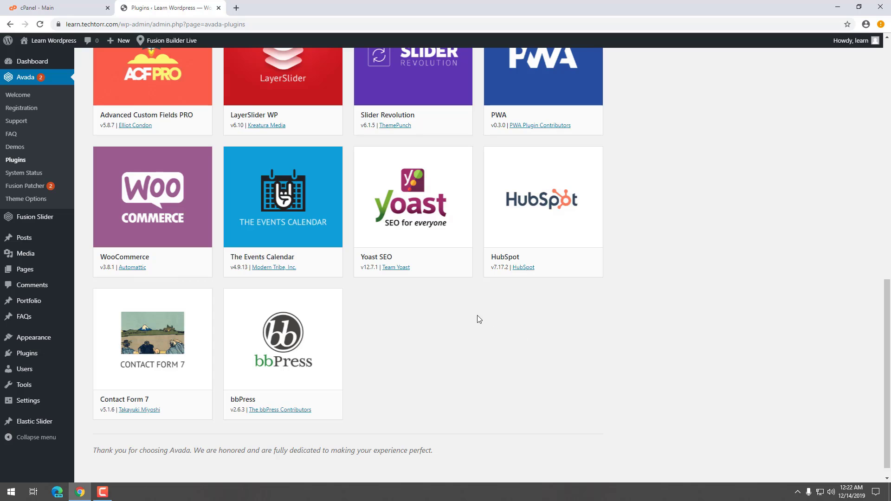
scroll(479, 310, up, 1)
scroll(480, 313, up, 15)
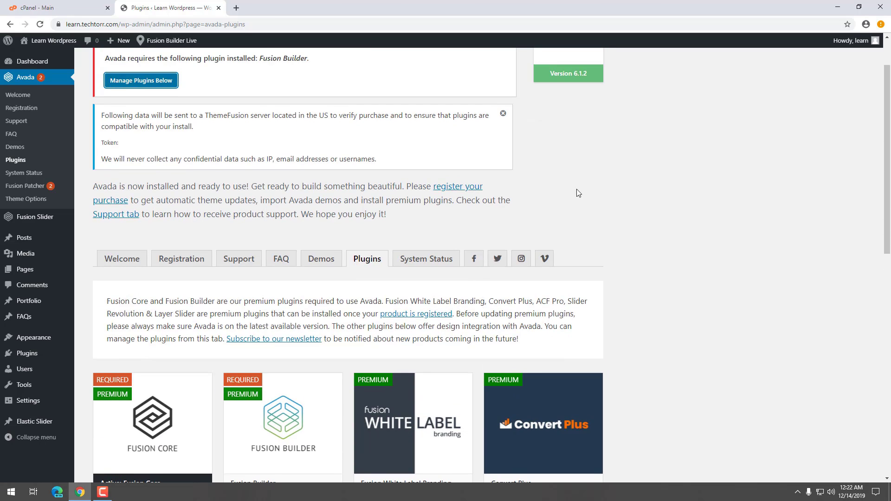
scroll(645, 203, up, 2)
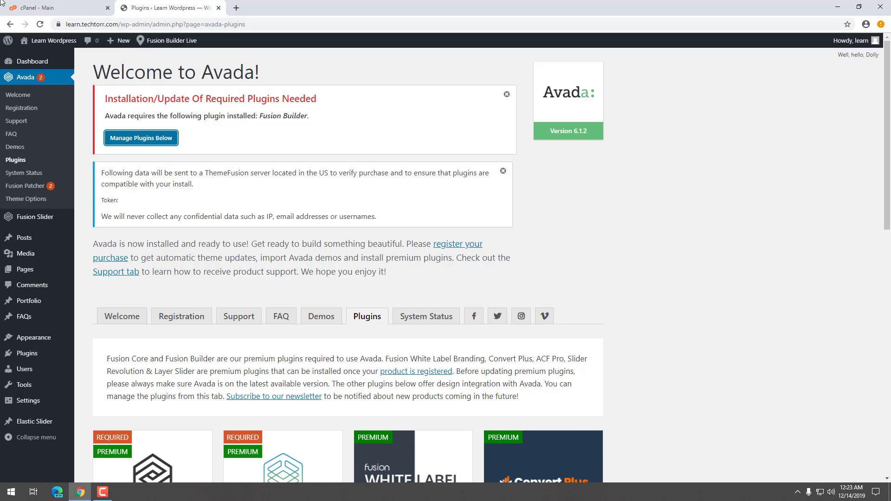
Switch to cPanel, open its File Manager and browse to the theme folders in public_html/wp-content/themes
click(77, 5)
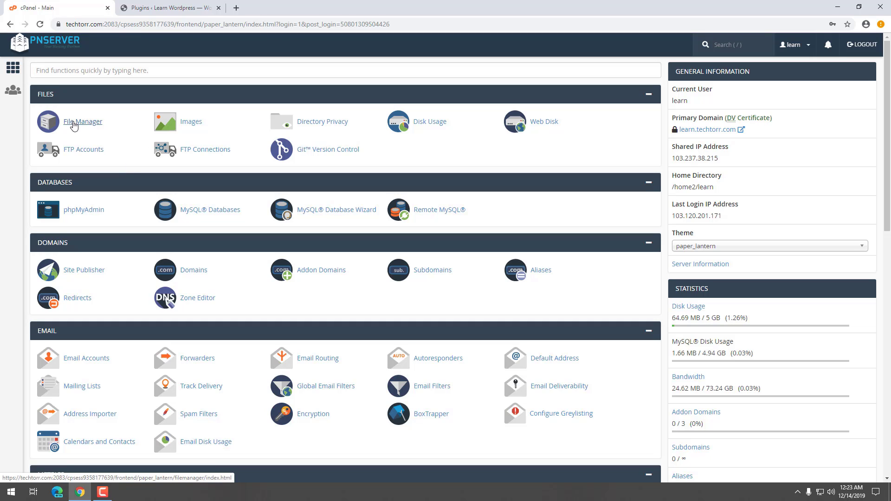
click(74, 125)
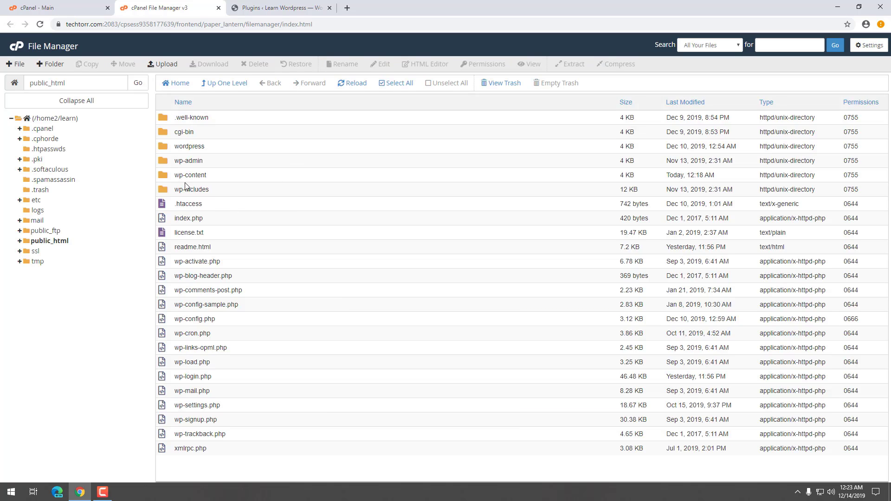
double_click(228, 180)
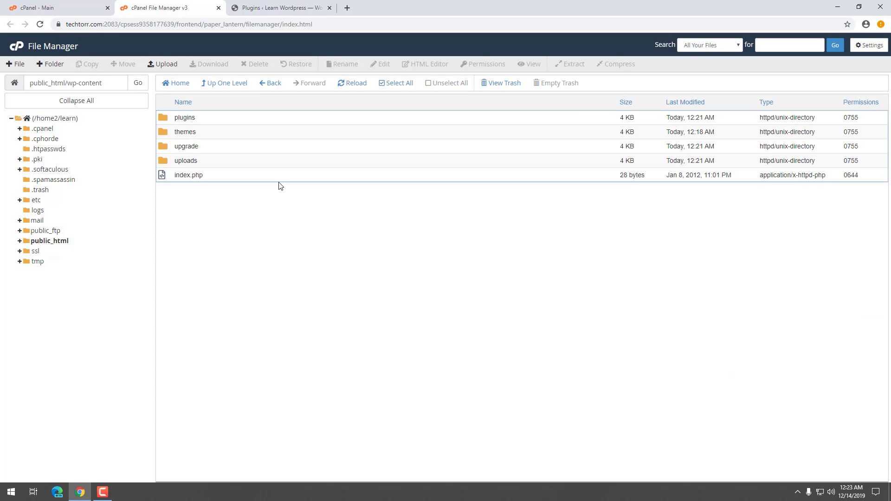
click(232, 133)
double_click(233, 131)
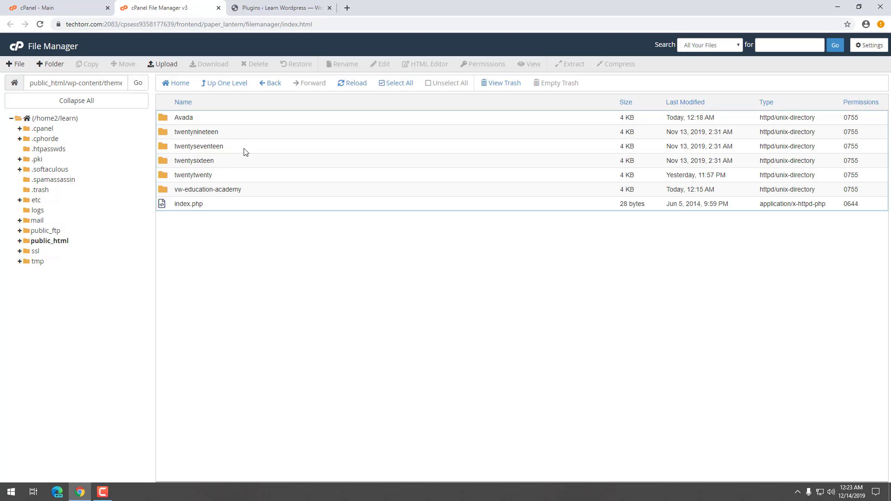
click(208, 121)
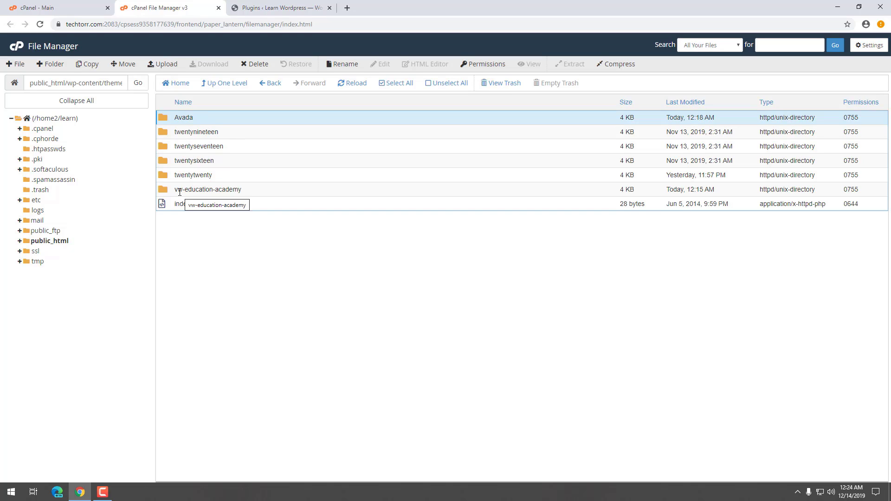
click(264, 193)
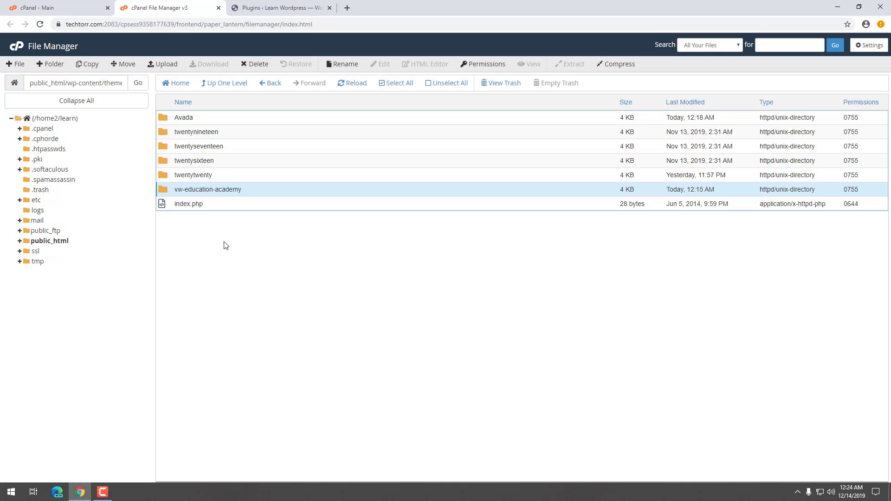
Upload the eduma ZIP archive from the Downloads/Wordpress/eduma.4.2.1 folder into wp-content/themes and return to that folder
click(169, 68)
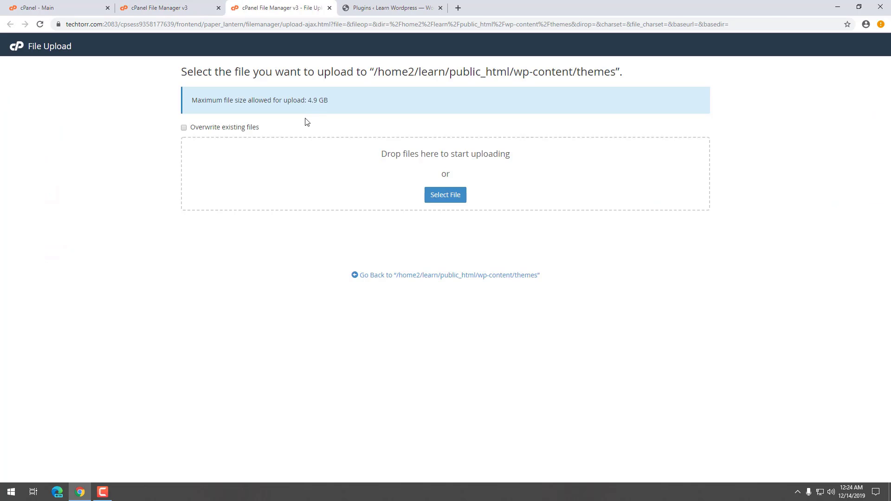
click(447, 196)
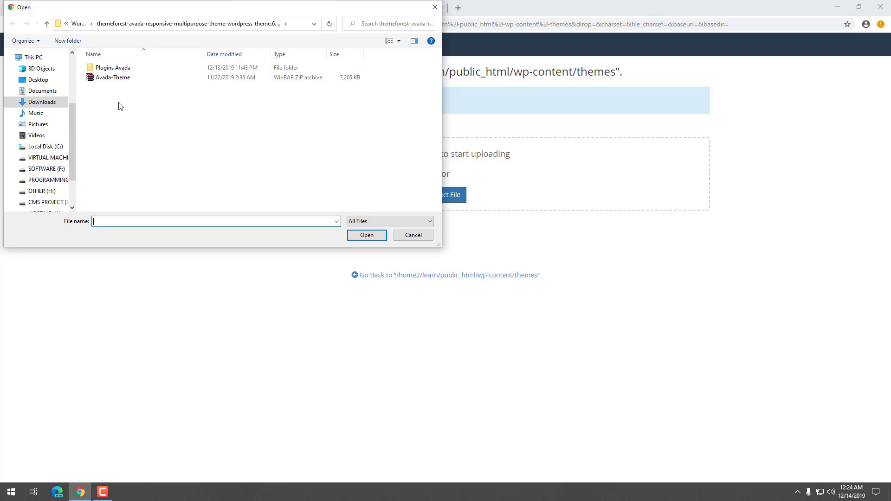
click(78, 24)
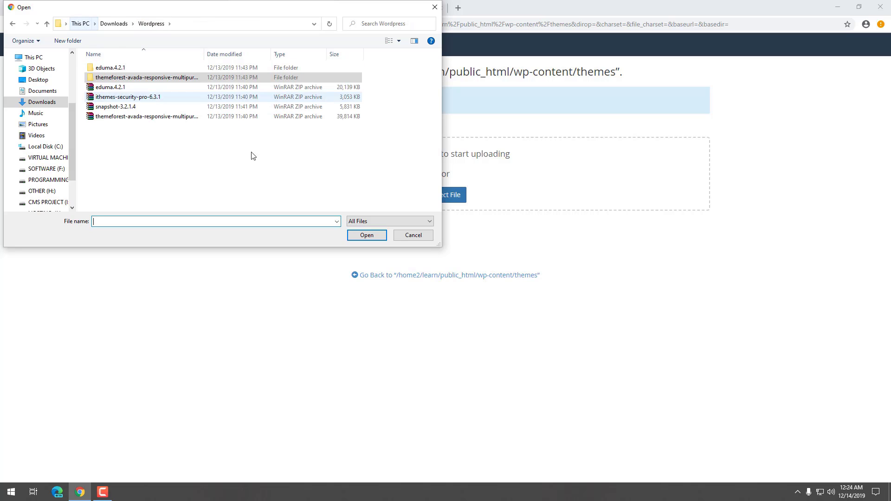
double_click(111, 70)
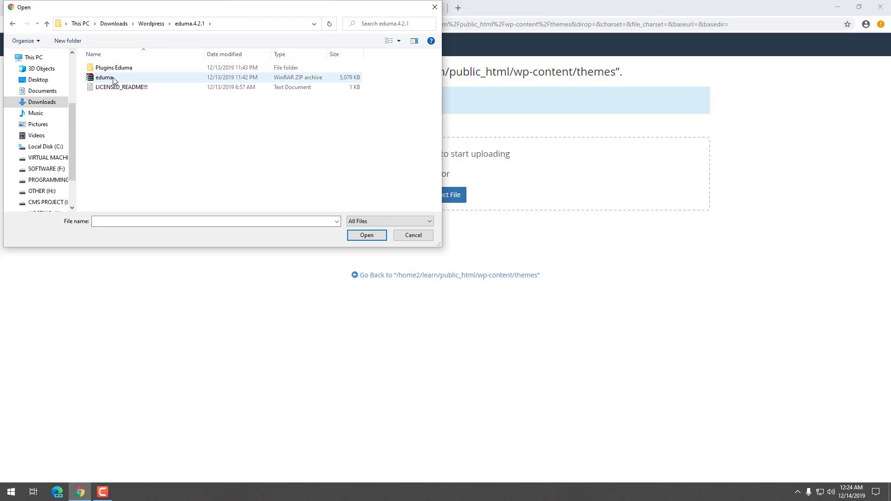
click(133, 79)
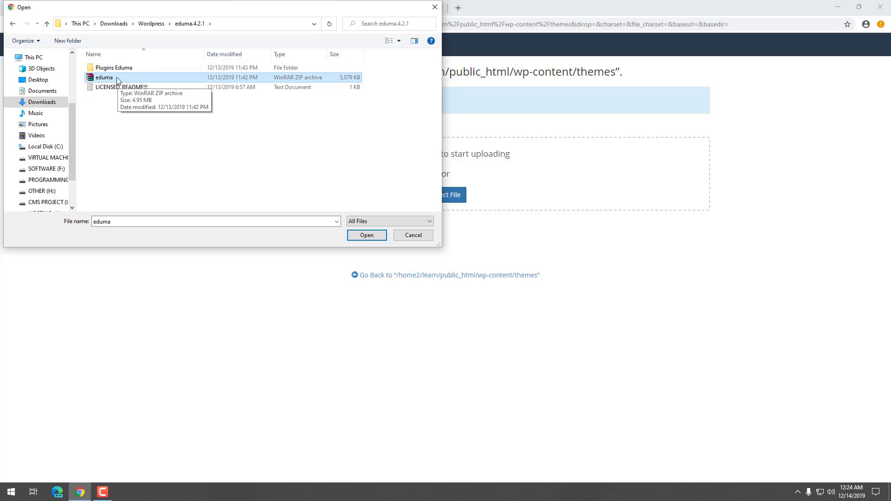
click(367, 235)
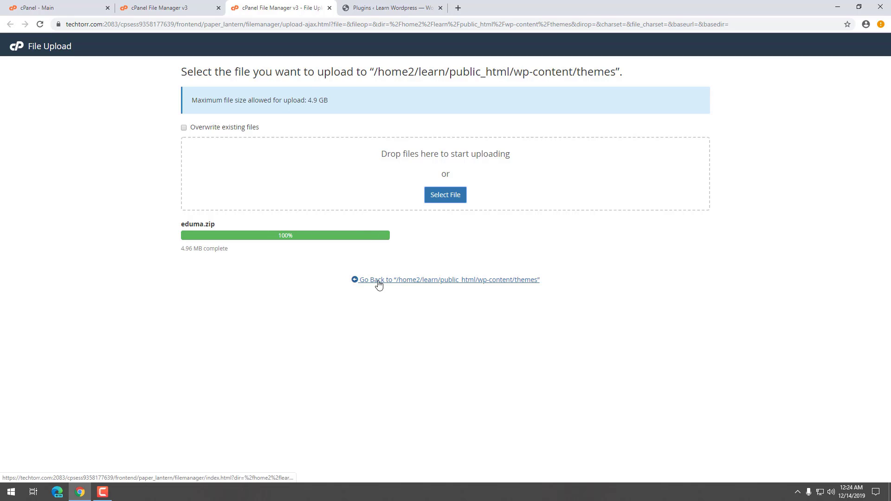
click(413, 282)
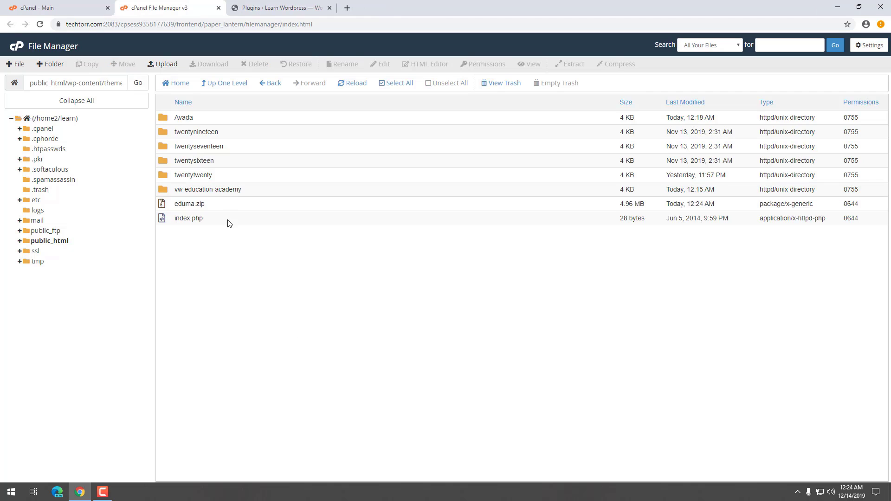
Extract eduma.zip into /public_html/wp-content/themes and refresh the folder listing
click(224, 207)
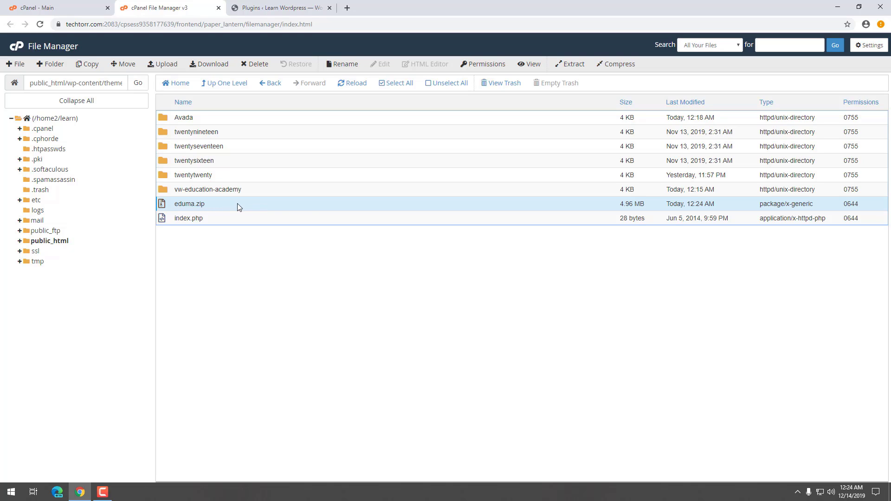
right_click(310, 199)
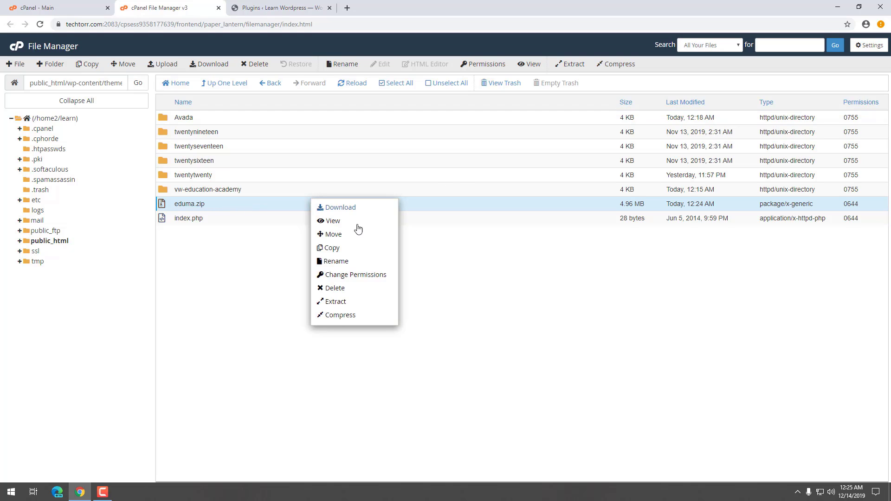
click(517, 285)
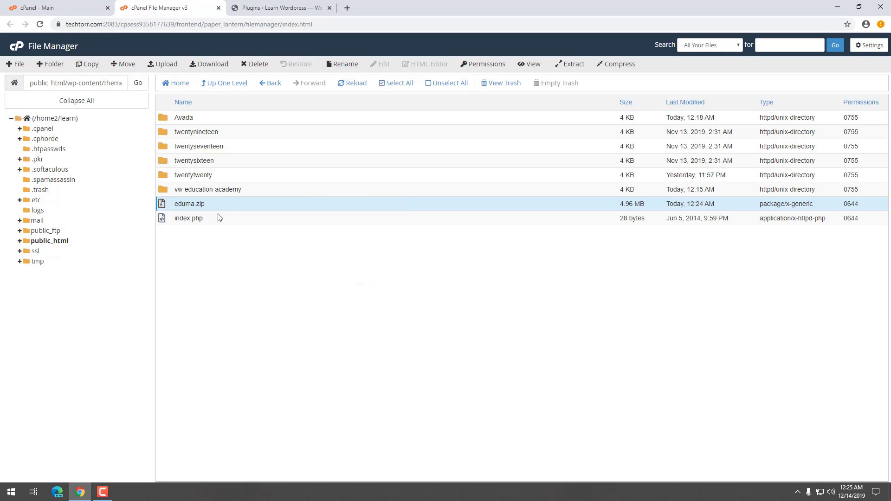
click(239, 204)
click(245, 205)
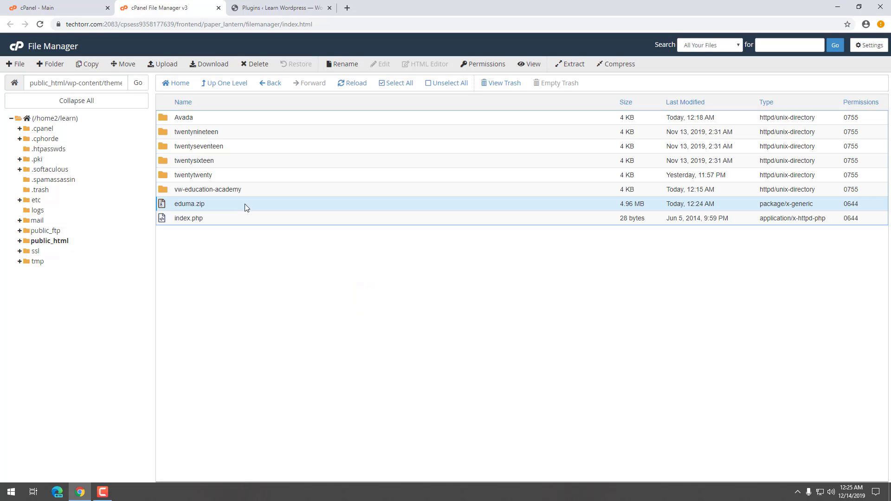
click(576, 65)
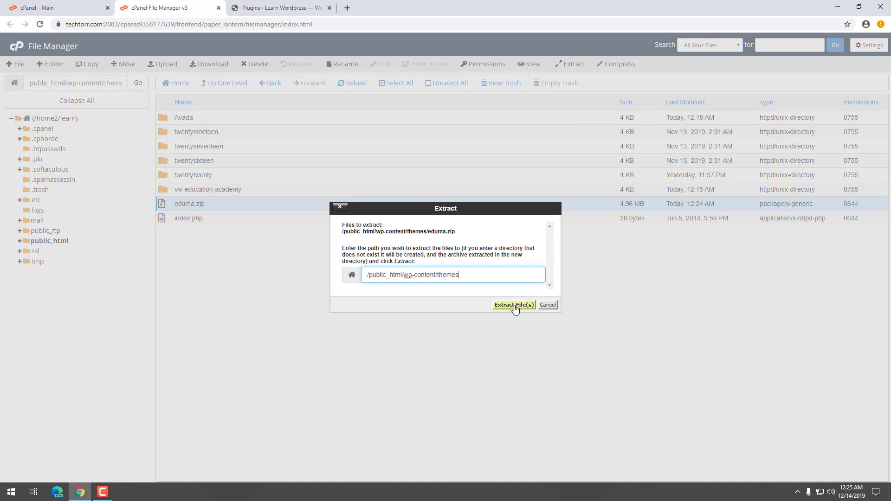
click(514, 306)
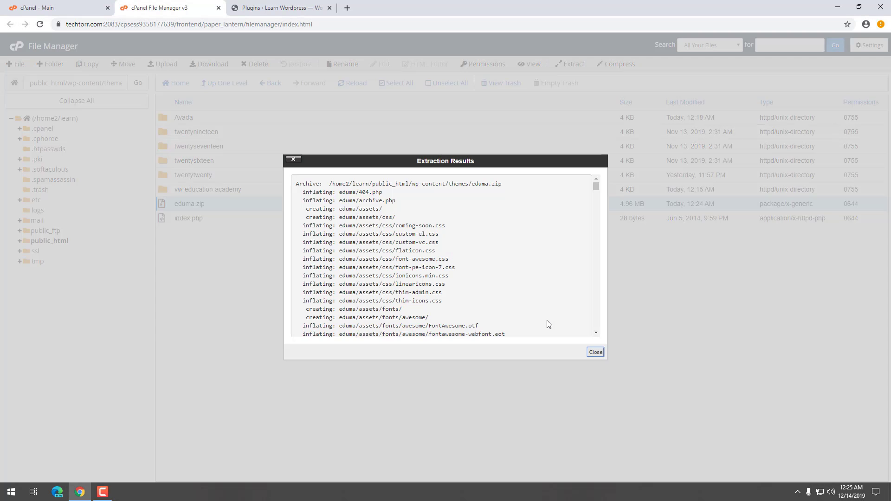
click(599, 354)
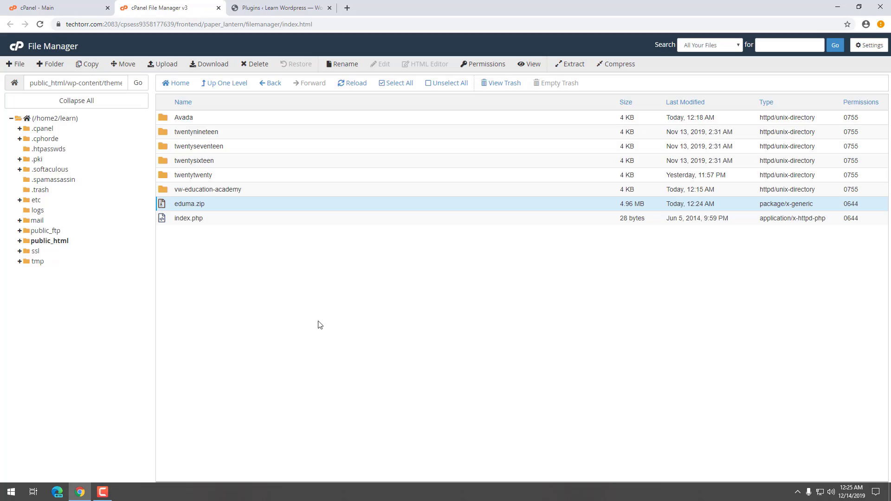
click(353, 86)
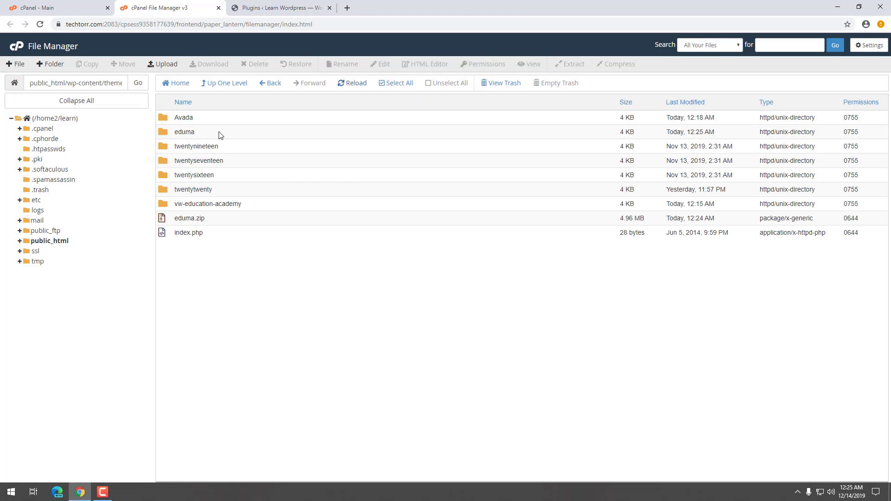
Check the contents of the extracted eduma folder, and move the eduma.zip archive to the trash
double_click(221, 135)
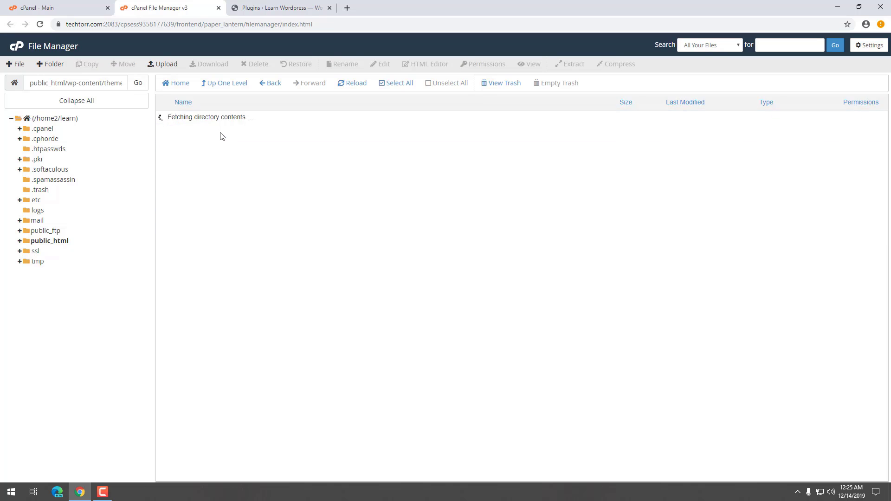
scroll(259, 226, down, 7)
scroll(259, 227, up, 7)
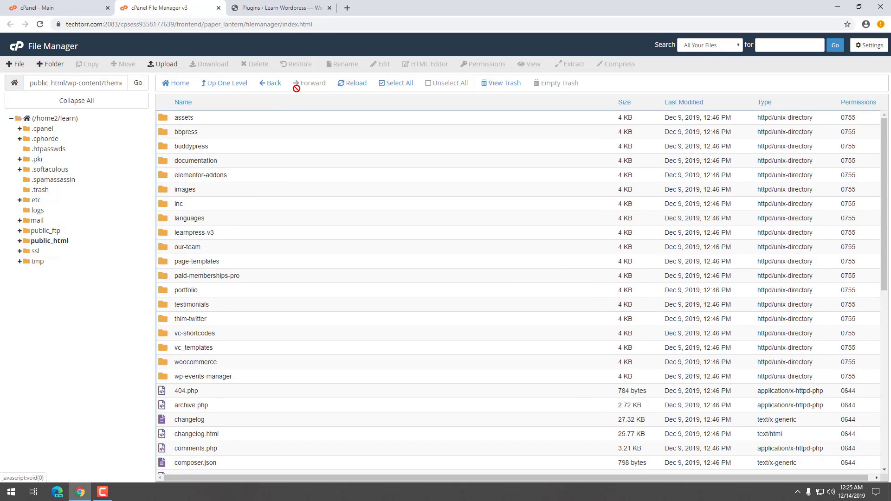
click(226, 86)
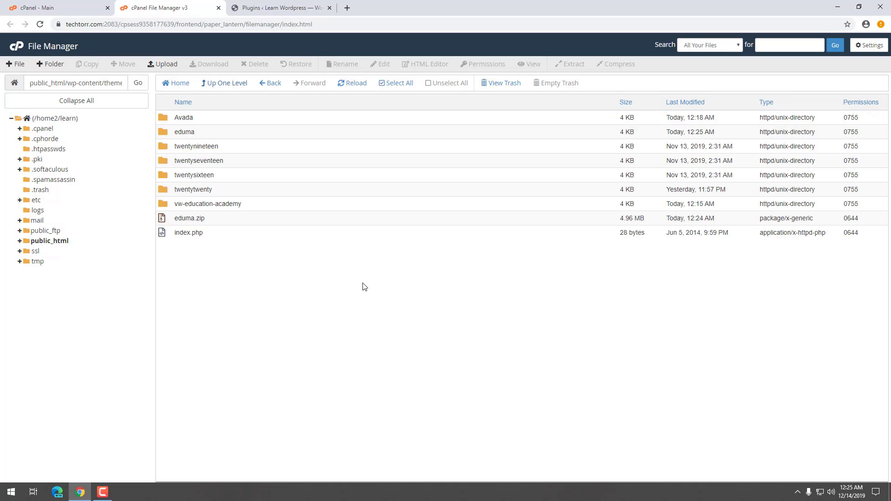
click(277, 220)
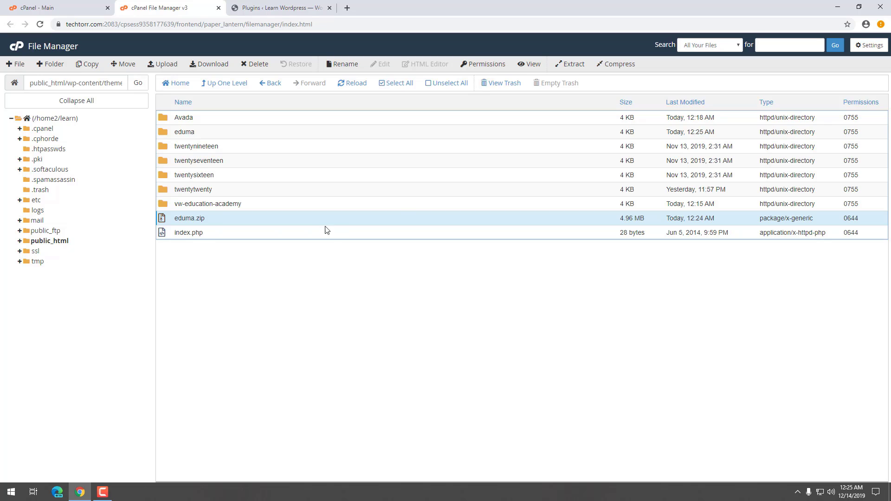
click(256, 65)
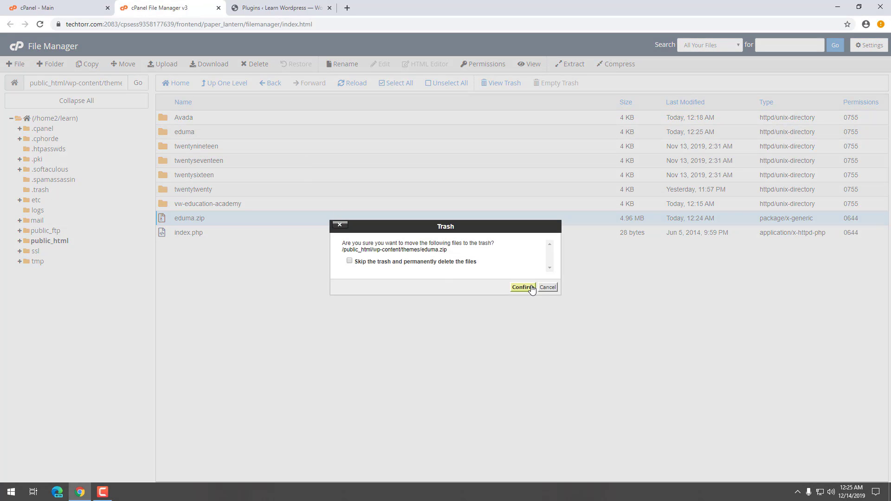
click(527, 287)
Switch to the WordPress admin and activate the Eduma theme from the installed themes
click(277, 6)
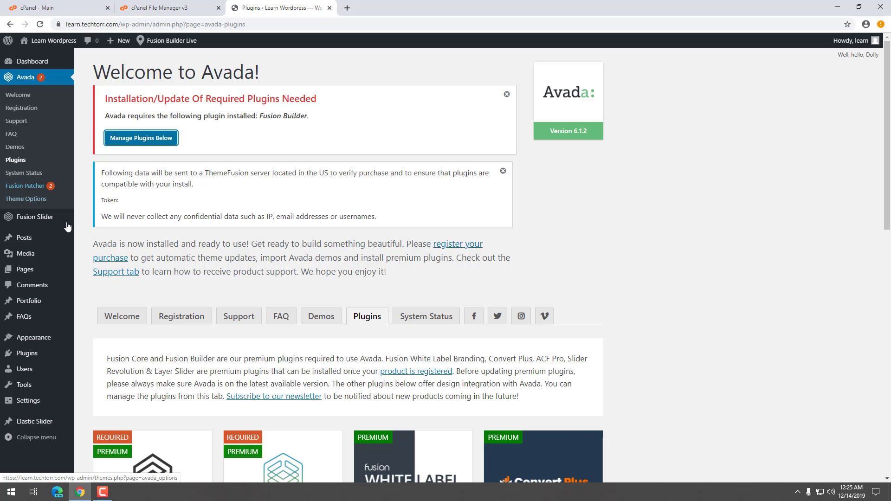
mouse_move(56, 338)
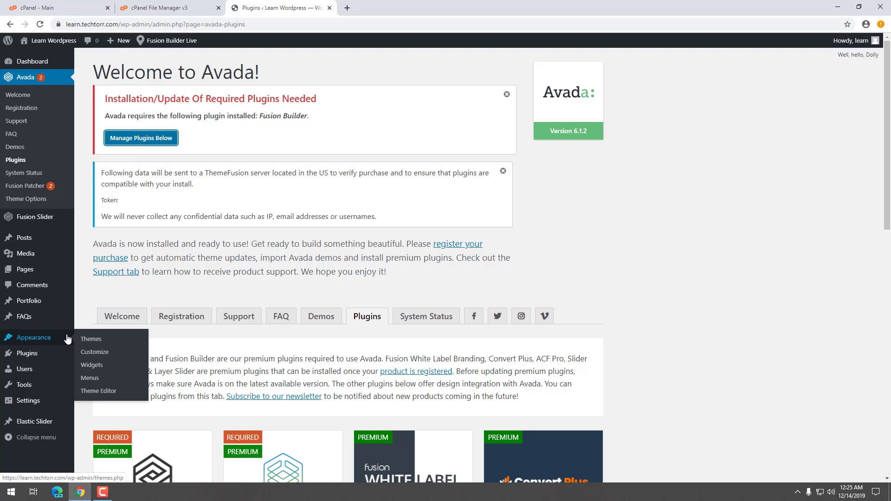
click(101, 346)
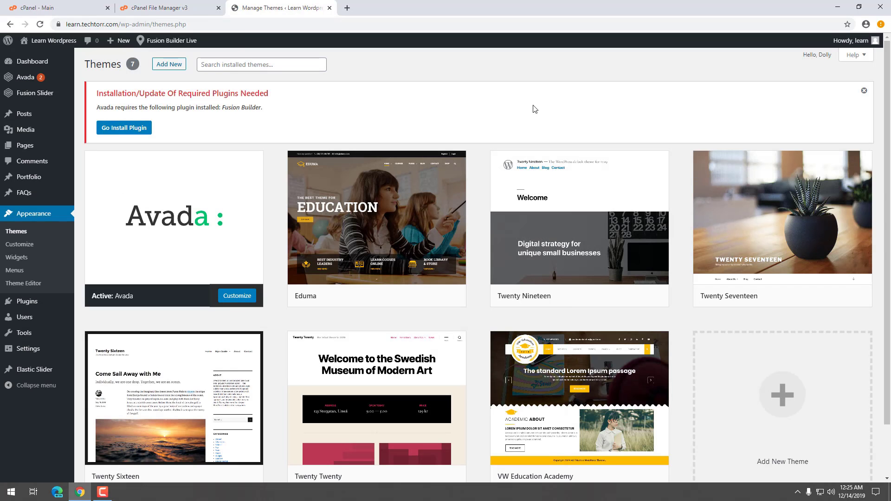
scroll(561, 127, down, 2)
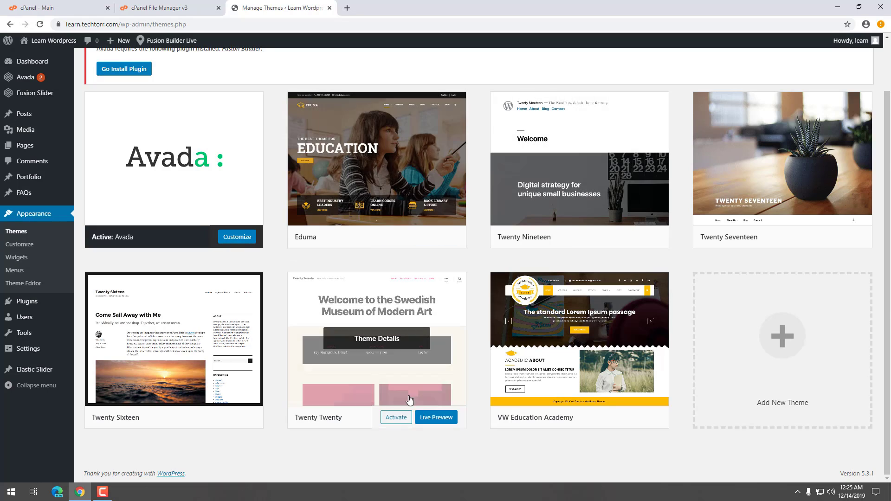
mouse_move(371, 163)
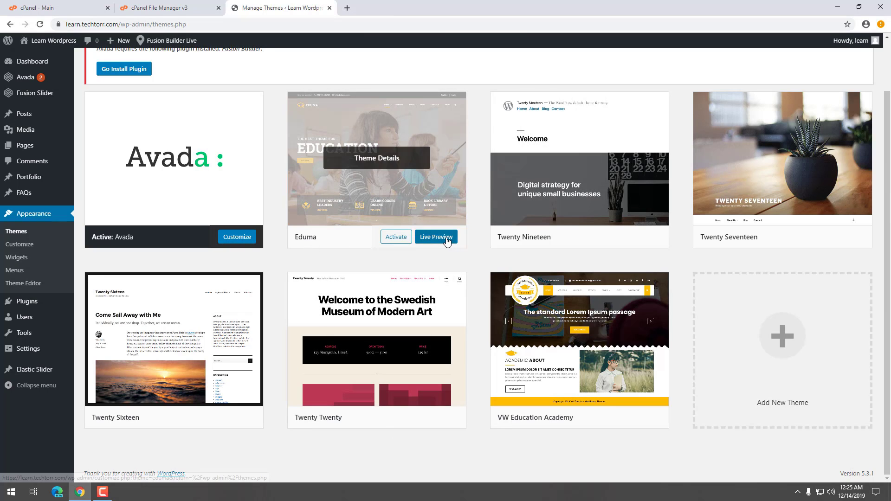
click(396, 238)
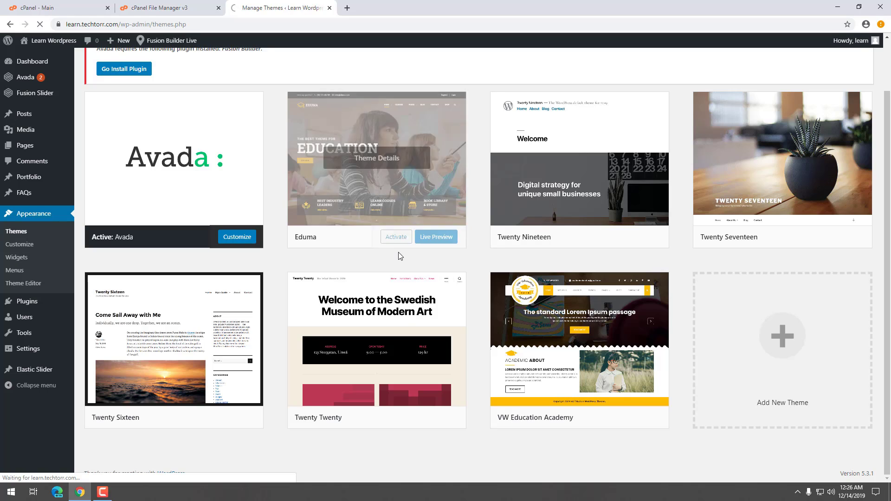
right_click(399, 255)
click(382, 262)
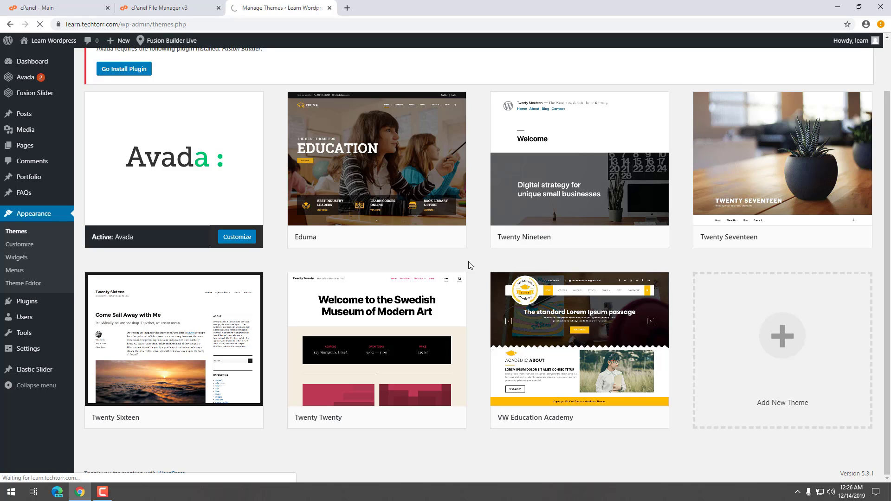
mouse_move(448, 341)
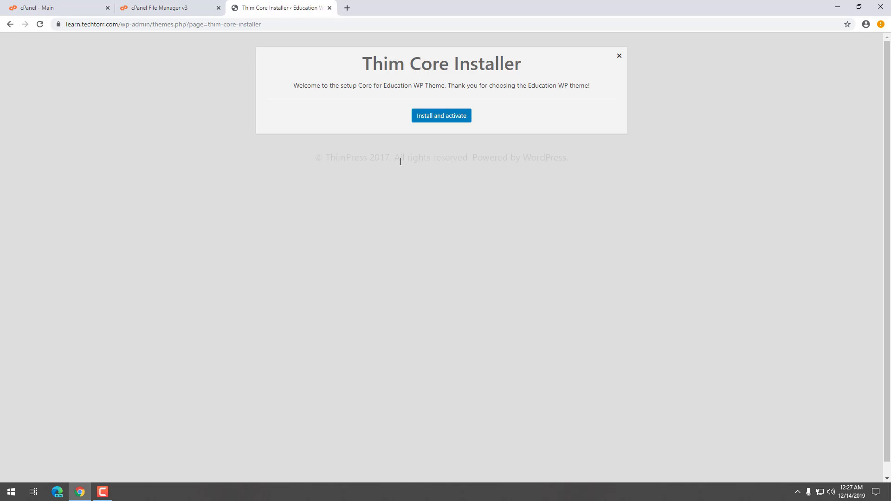
Return from the Thim Core Installer to the installed themes and delete the Twenty Nineteen theme
click(9, 25)
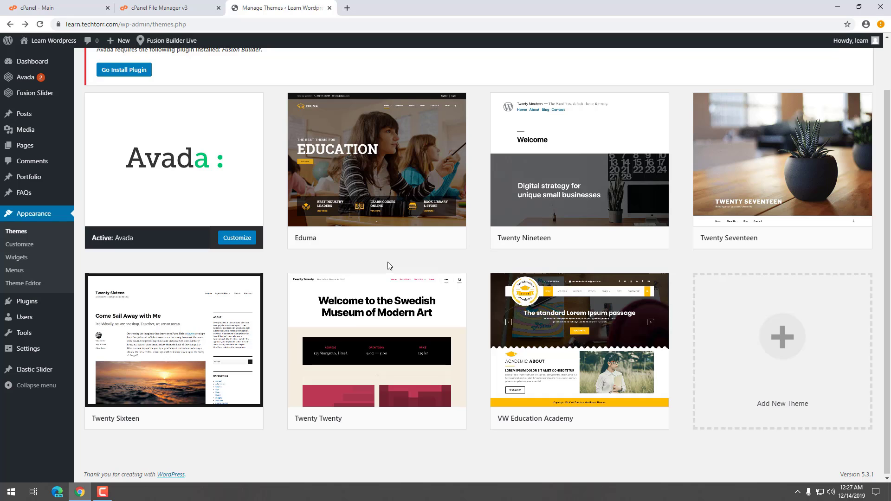
mouse_move(447, 249)
mouse_move(588, 178)
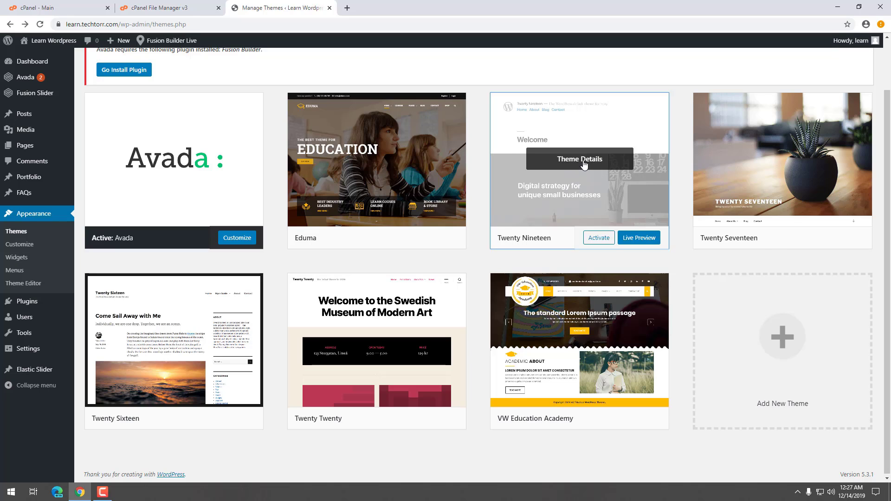
click(584, 162)
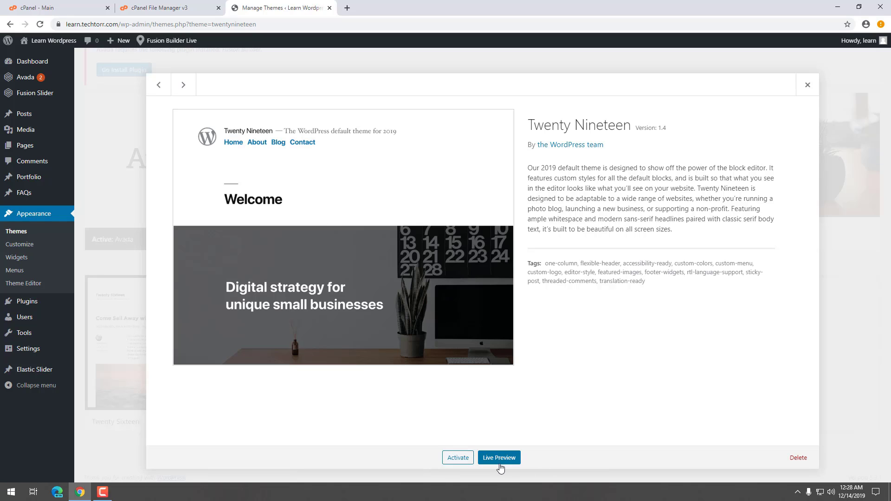
click(797, 458)
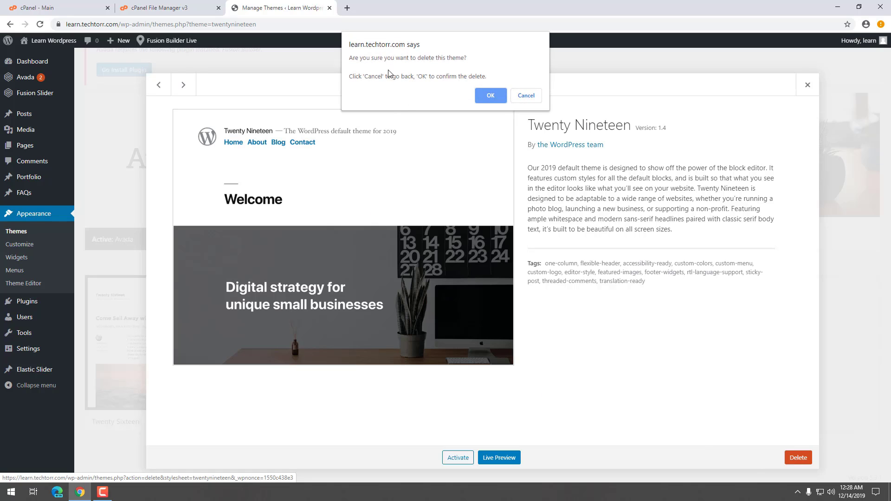
click(491, 96)
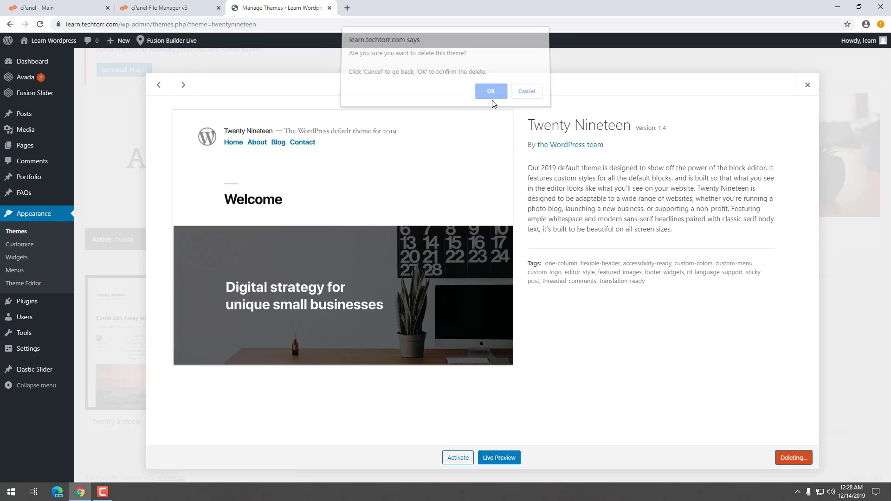